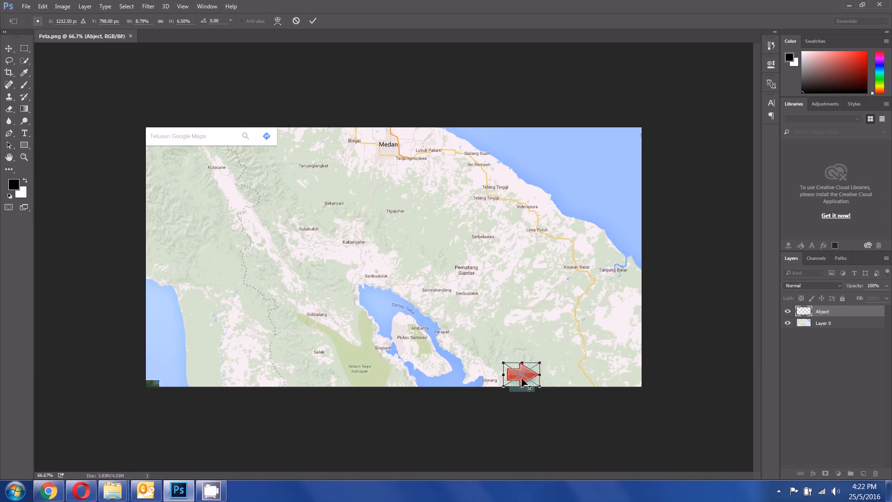
Step: Shrink the red arrow to about 7.83% width and 4.50% height, place it over Medan and apply the transform
{"action": "left_click_drag", "start_coordinate": [520, 376], "coordinate": [506, 350]}
{"action": "left_click_drag", "start_coordinate": [486, 321], "coordinate": [373, 155]}
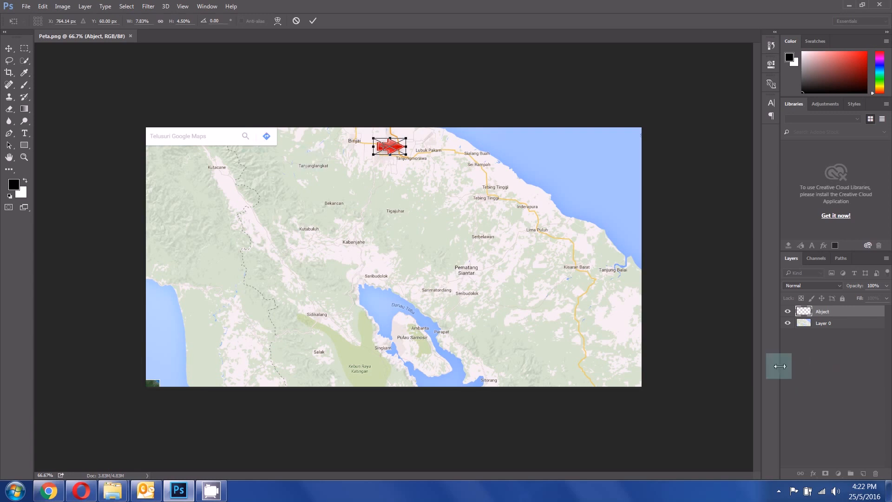
{"action": "left_click", "coordinate": [313, 20]}
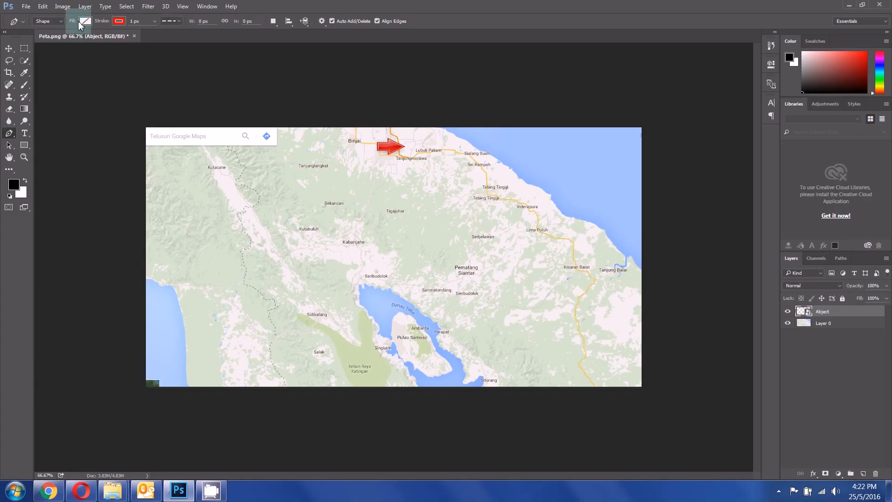
Step: Configure the Pen tool's shape with no fill, a red stroke and a dashed line style
{"action": "left_click", "coordinate": [85, 21]}
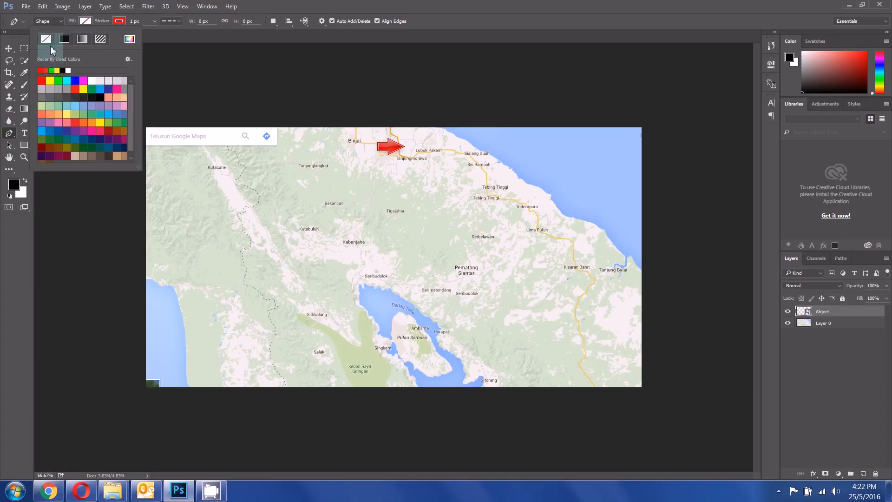
{"action": "left_click", "coordinate": [120, 26]}
{"action": "left_click", "coordinate": [78, 42]}
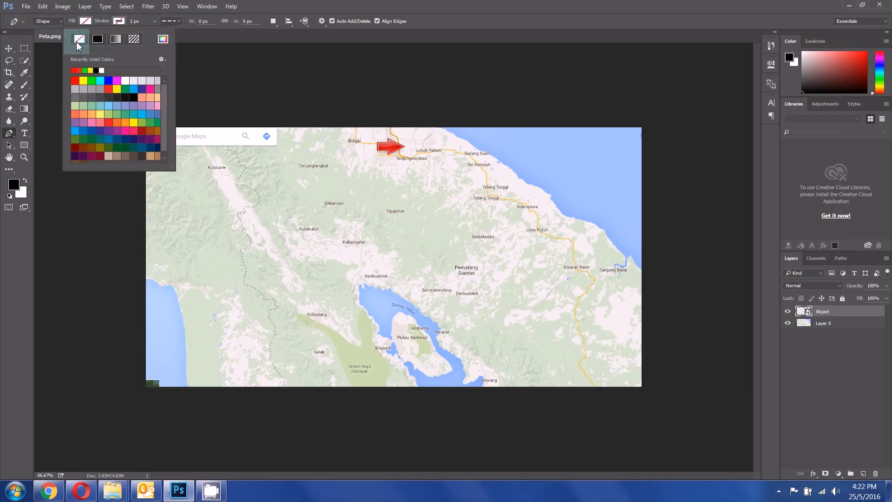
{"action": "left_click", "coordinate": [74, 70]}
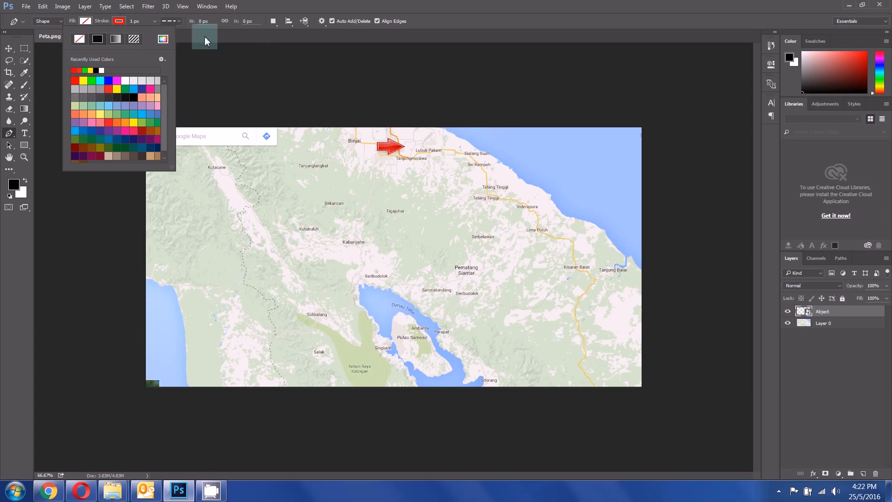
{"action": "left_click", "coordinate": [171, 21]}
{"action": "left_click", "coordinate": [171, 21]}
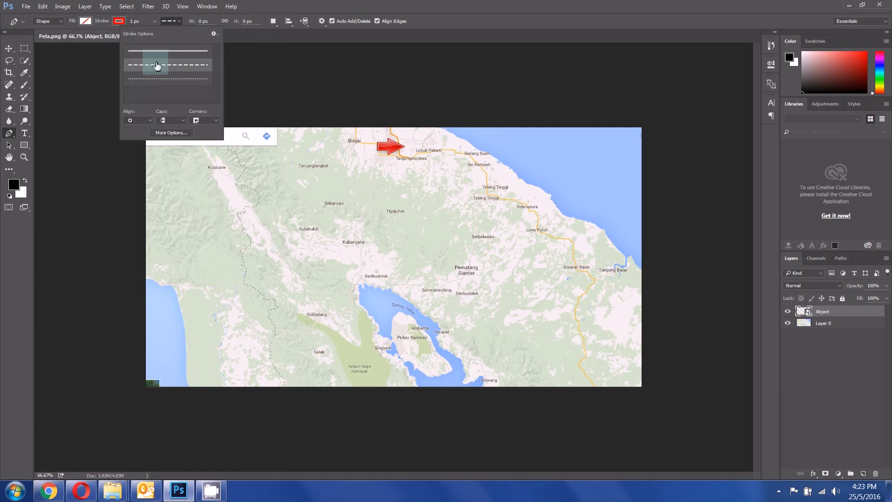
{"action": "left_click", "coordinate": [178, 20]}
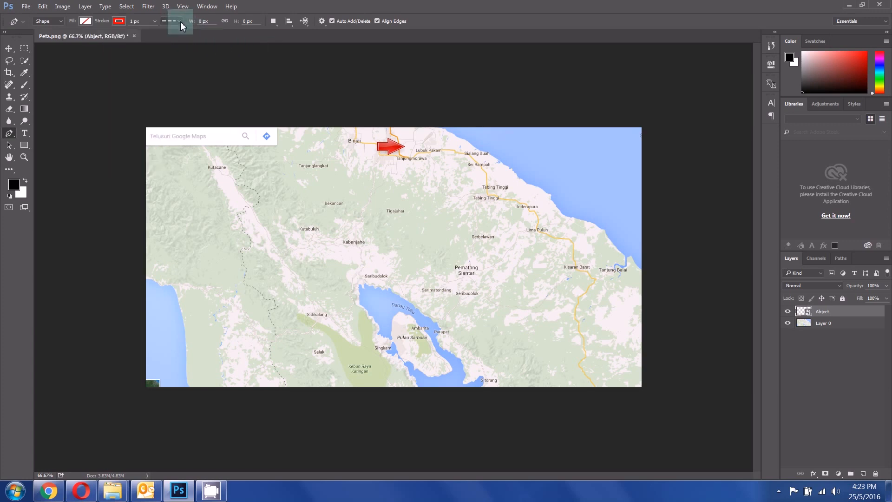
Step: Draw a dashed route along the road from below the arrow through Pematang Siantar to Parapat, with a stroke width of about 8.94 px
{"action": "left_click", "coordinate": [401, 155]}
{"action": "left_click", "coordinate": [420, 157]}
{"action": "left_click", "coordinate": [451, 150]}
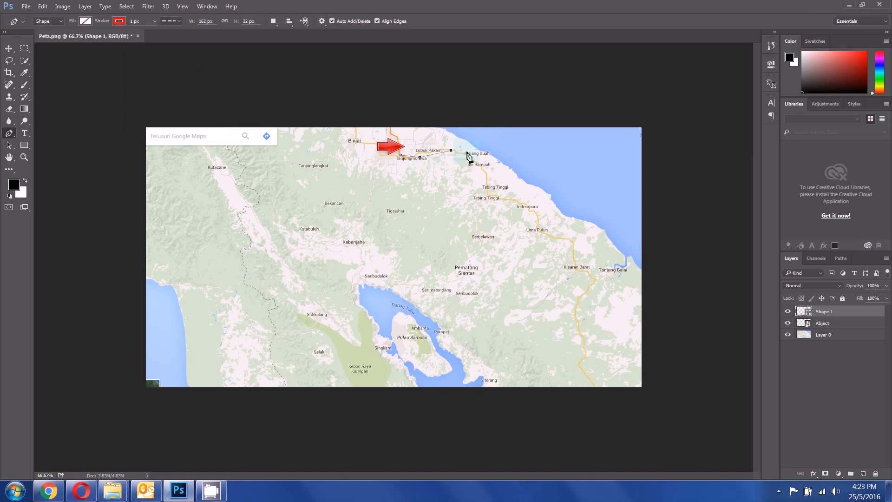
{"action": "left_click", "coordinate": [487, 171]}
{"action": "left_click", "coordinate": [490, 195]}
{"action": "left_click", "coordinate": [474, 208]}
{"action": "left_click", "coordinate": [475, 239]}
{"action": "left_click", "coordinate": [467, 270]}
{"action": "left_click", "coordinate": [460, 295]}
{"action": "left_click", "coordinate": [446, 315]}
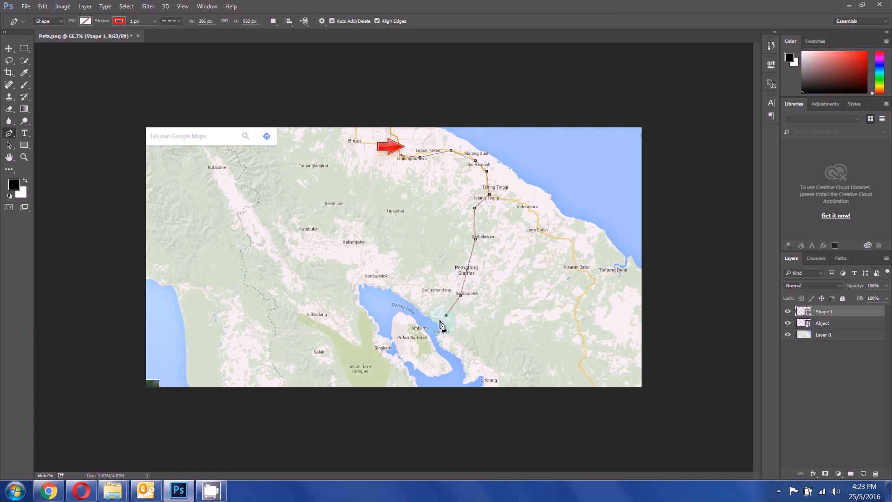
{"action": "left_click", "coordinate": [155, 21]}
{"action": "left_click_drag", "start_coordinate": [157, 34], "coordinate": [132, 36]}
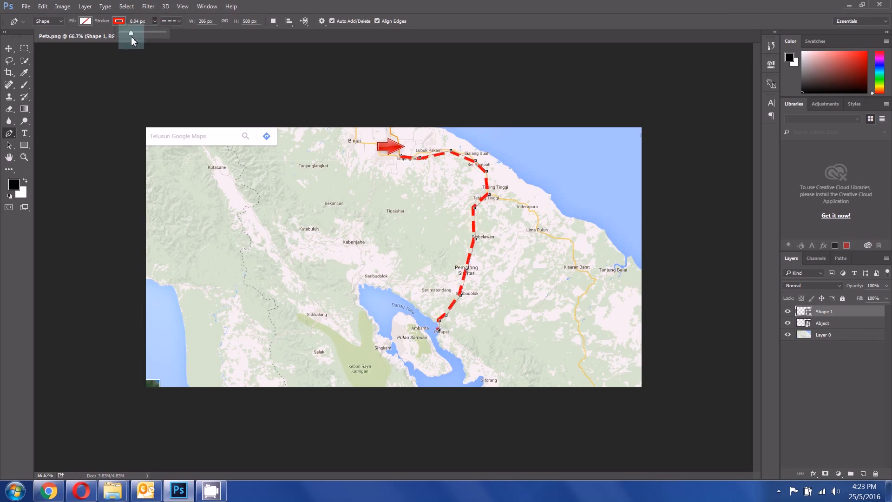
Step: Check each layer by toggling its visibility, and move the Shape 1 route layer below the Abject arrow layer
{"action": "left_click", "coordinate": [788, 323]}
{"action": "left_click", "coordinate": [787, 323]}
{"action": "left_click", "coordinate": [788, 312]}
{"action": "left_click", "coordinate": [788, 311]}
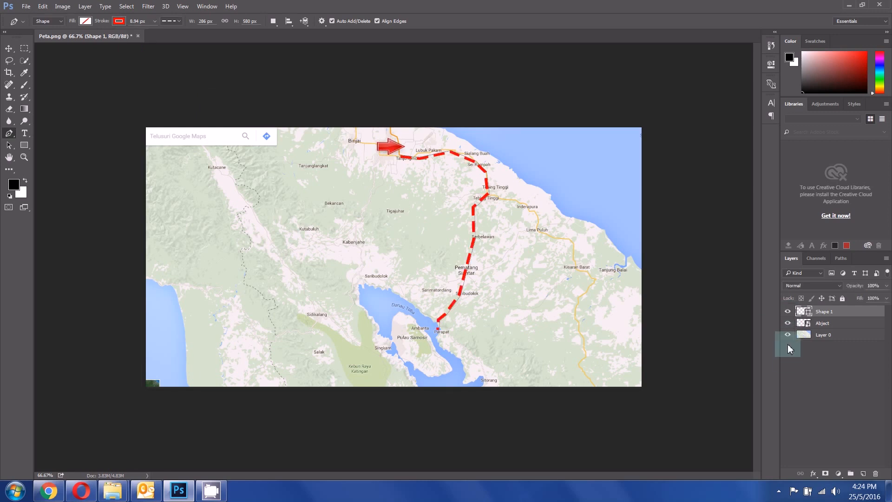
{"action": "left_click", "coordinate": [788, 334]}
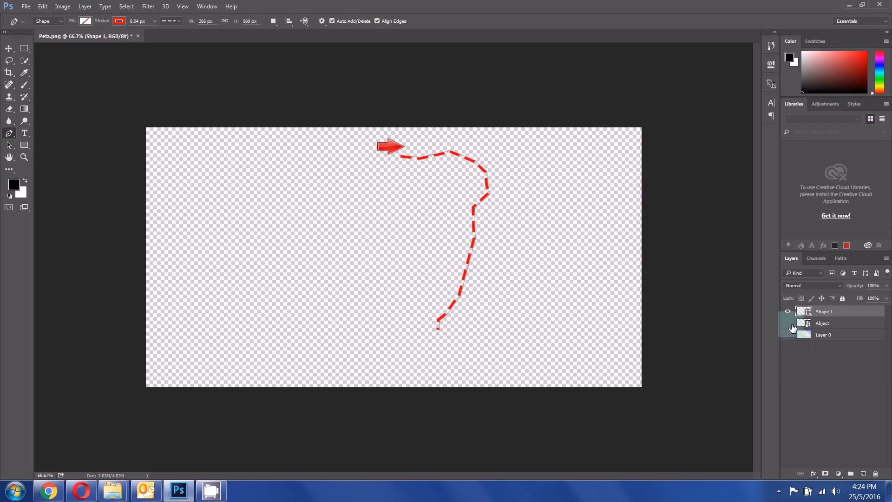
{"action": "left_click", "coordinate": [787, 323]}
{"action": "left_click", "coordinate": [787, 323]}
{"action": "left_click", "coordinate": [788, 334]}
{"action": "left_click_drag", "start_coordinate": [806, 368], "coordinate": [817, 324]}
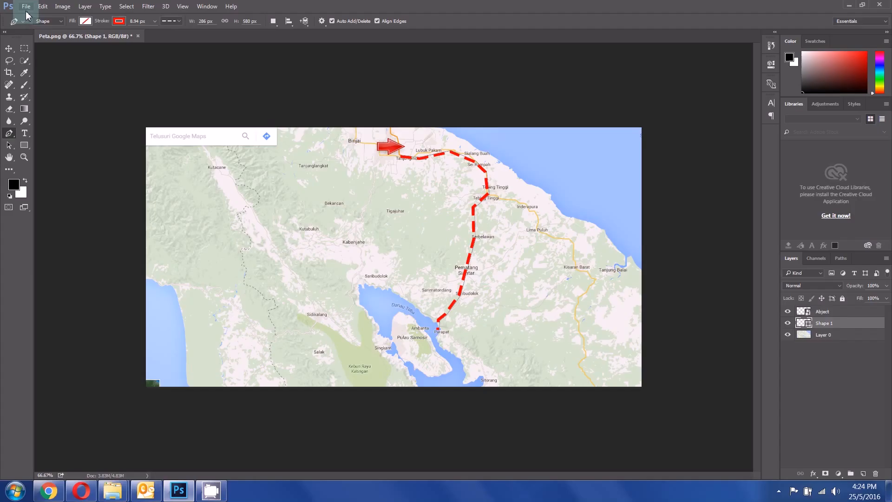
Step: Save the layered document as map in Photoshop (PSD) format in the Coba folder
{"action": "left_click", "coordinate": [26, 7]}
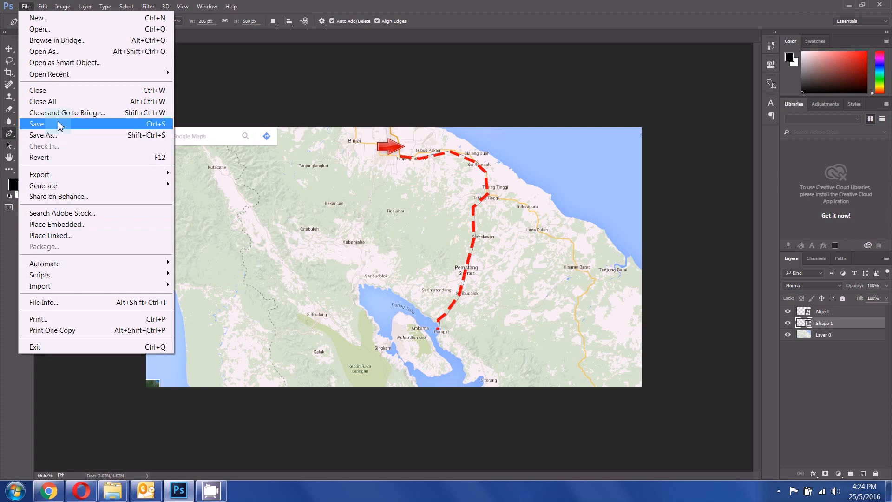
{"action": "left_click", "coordinate": [45, 135]}
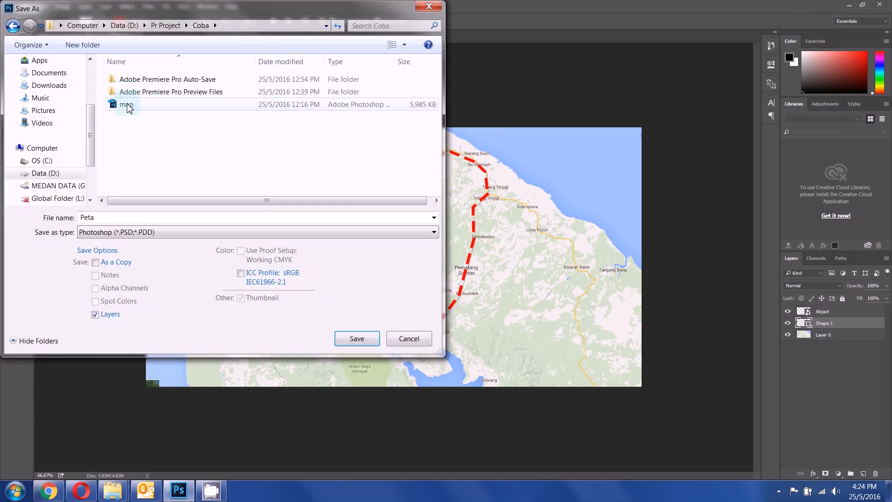
{"action": "left_click", "coordinate": [129, 105]}
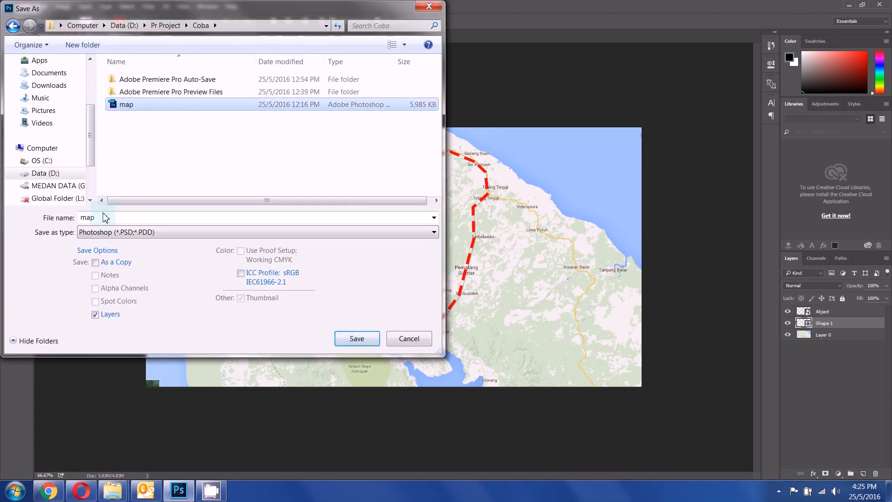
{"action": "left_click", "coordinate": [199, 234]}
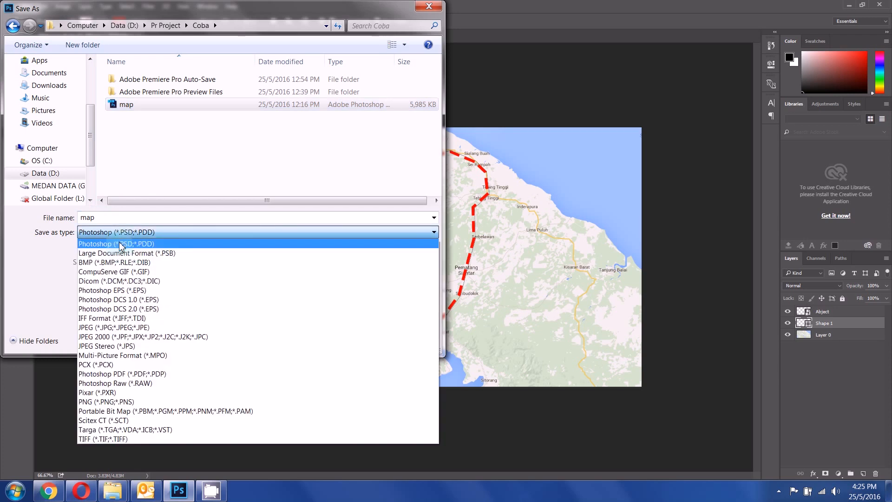
{"action": "left_click", "coordinate": [100, 245]}
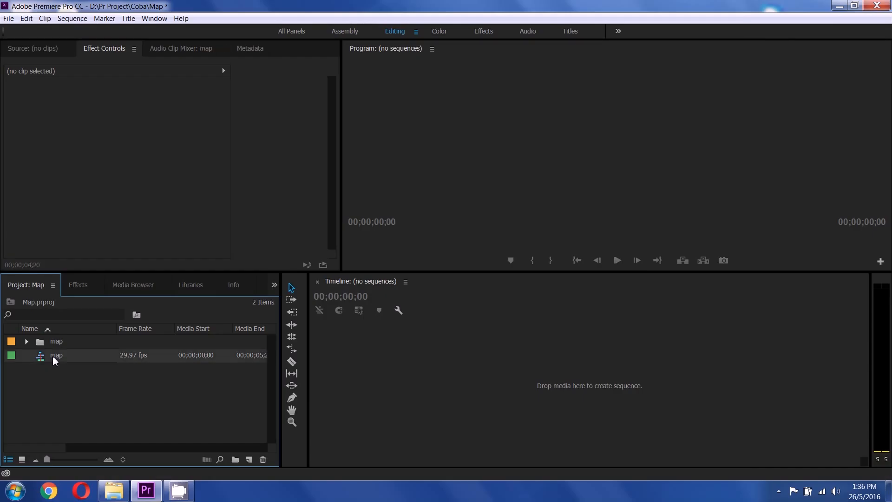
Step: In Premiere Pro, open the existing map sequence and play its route animation from the start
{"action": "double_click", "coordinate": [37, 356]}
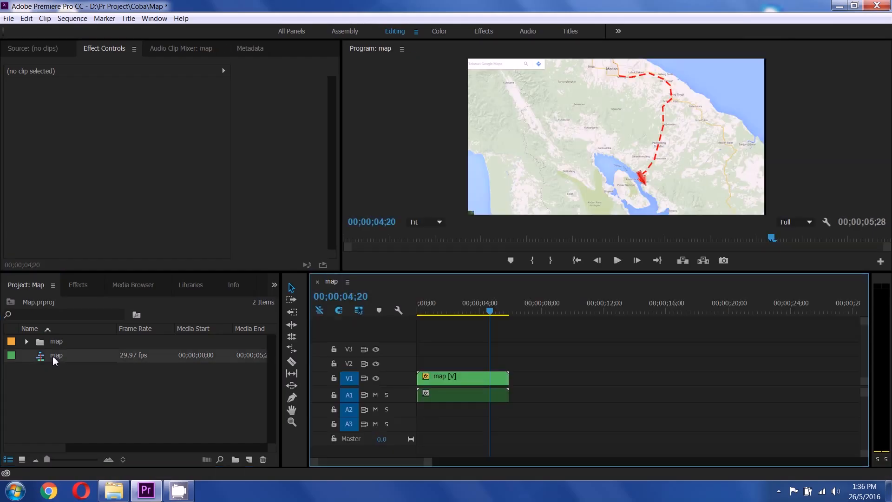
{"action": "left_click_drag", "start_coordinate": [496, 314], "coordinate": [418, 311]}
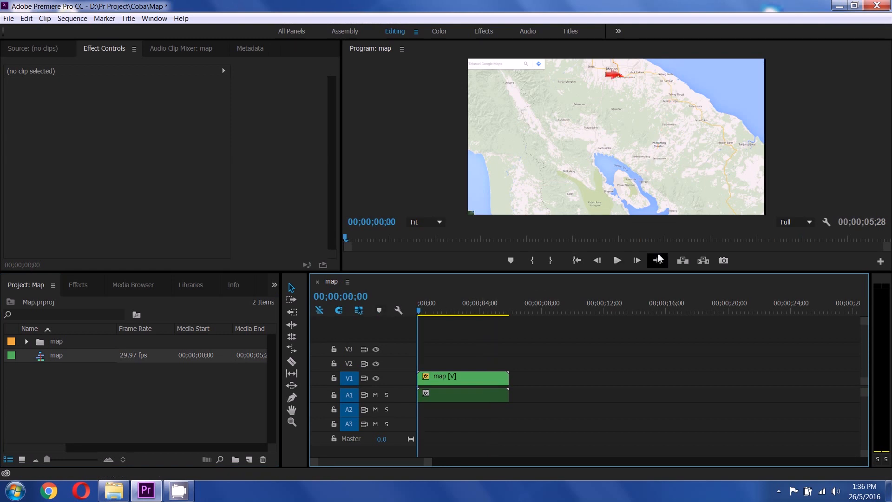
{"action": "left_click", "coordinate": [617, 261]}
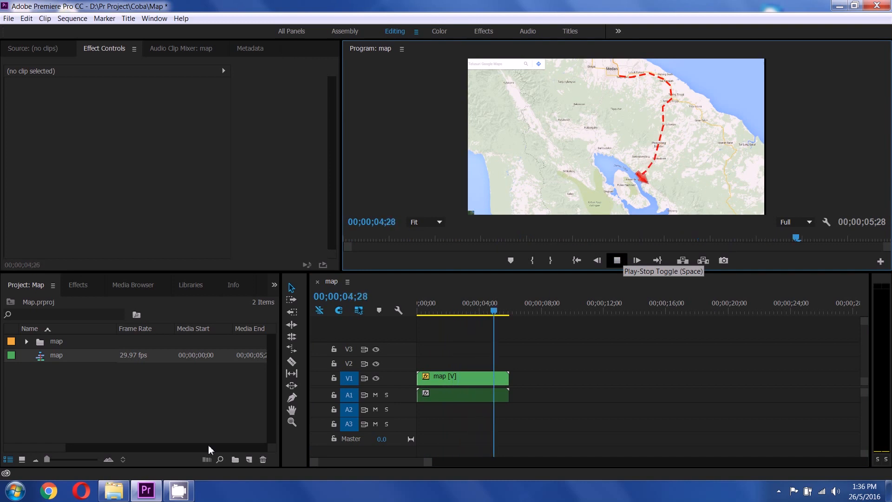
Step: Bring the map Photoshop file from the Coba folder in File Explorer into the Premiere Pro project, and minimize the folder window
{"action": "left_click", "coordinate": [114, 491]}
{"action": "double_click", "coordinate": [342, 125]}
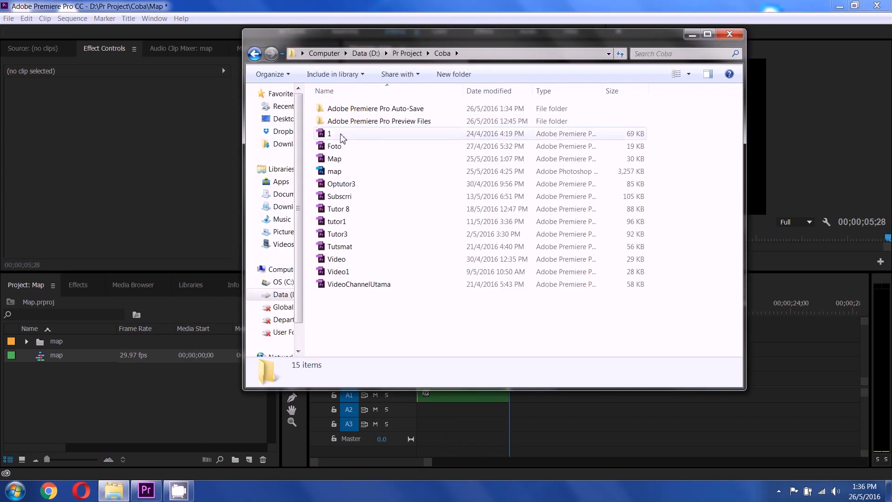
{"action": "left_click_drag", "start_coordinate": [332, 172], "coordinate": [123, 398]}
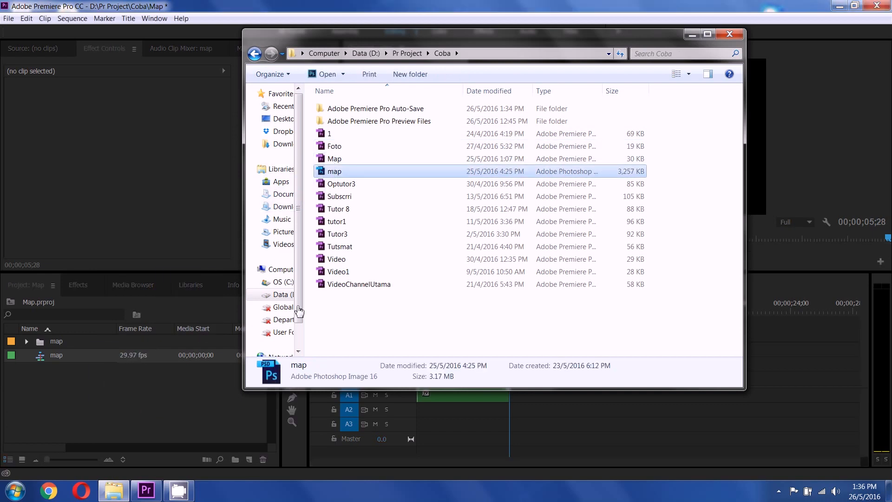
{"action": "left_click", "coordinate": [692, 35]}
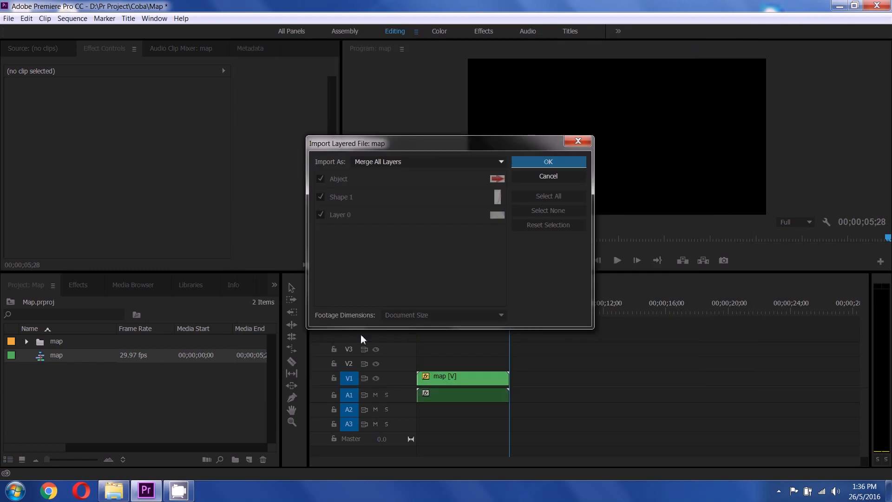
Step: Import the layered map file as a Sequence with its footage dimensions set to Document Size
{"action": "left_click", "coordinate": [484, 161]}
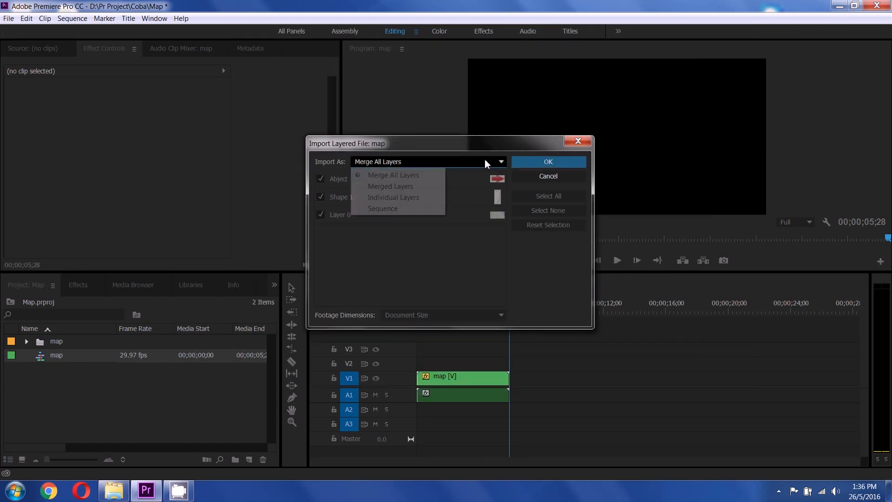
{"action": "left_click", "coordinate": [406, 209]}
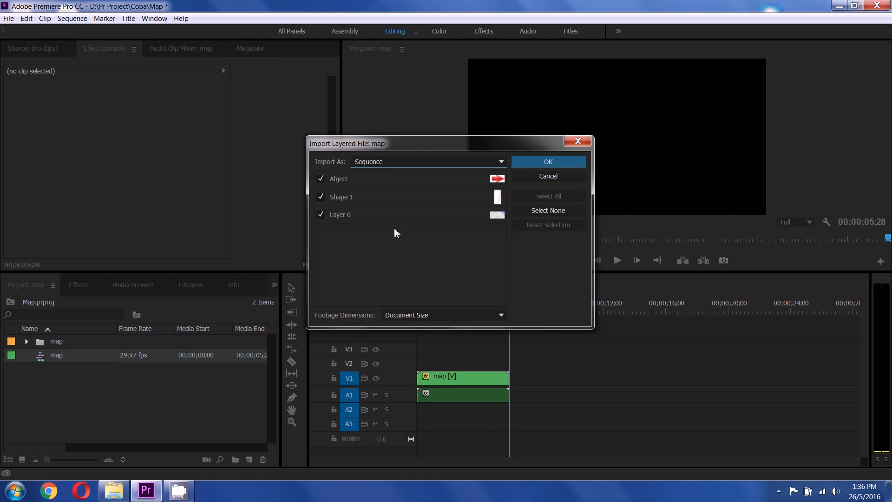
{"action": "left_click", "coordinate": [463, 311]}
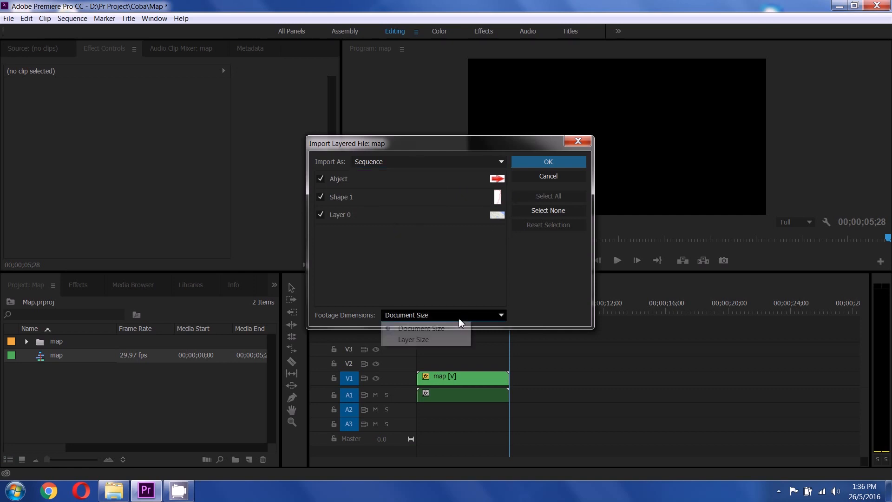
{"action": "left_click", "coordinate": [421, 331]}
{"action": "left_click", "coordinate": [536, 161]}
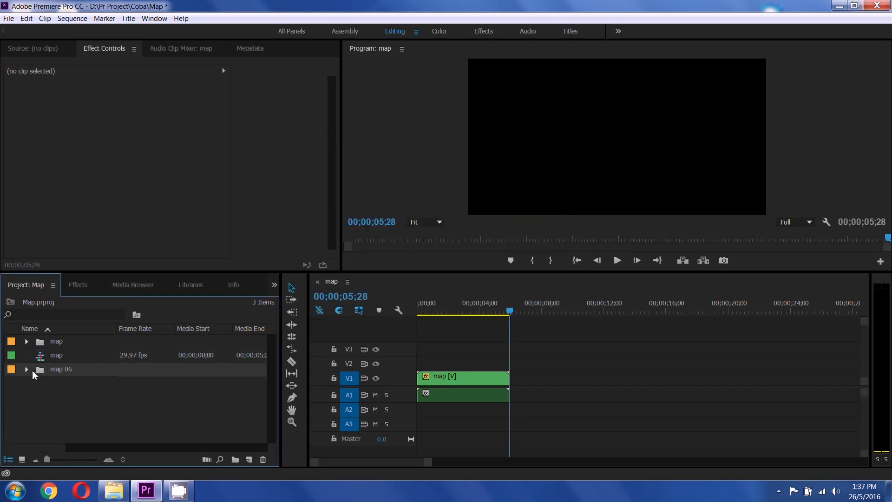
Step: Expand the map 06 bin, close the old map sequence and open the newly imported map sequence
{"action": "left_click", "coordinate": [26, 369]}
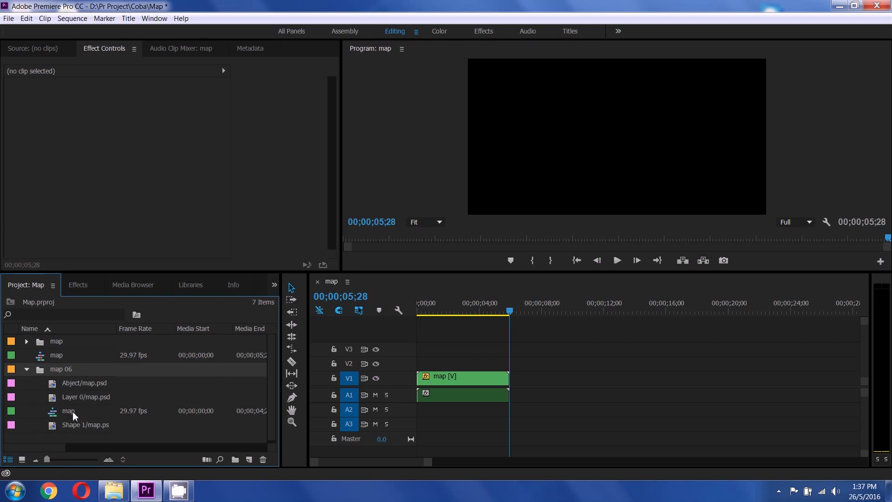
{"action": "left_click", "coordinate": [318, 282]}
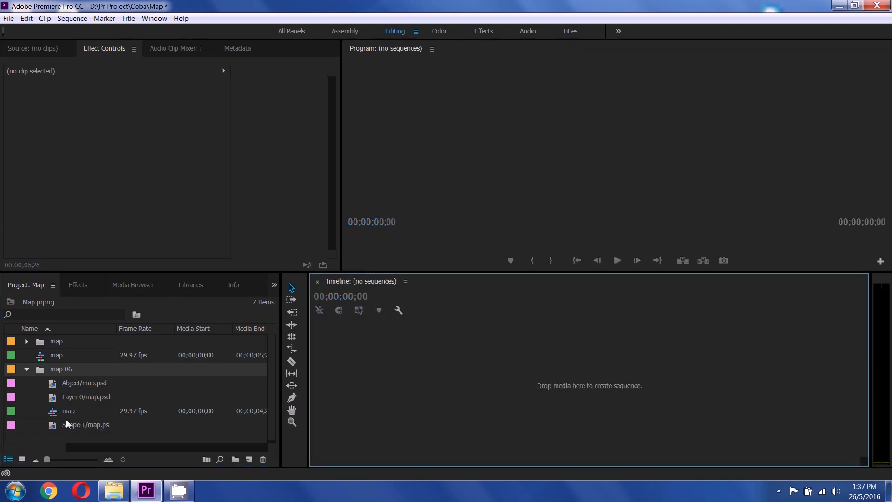
{"action": "double_click", "coordinate": [62, 414]}
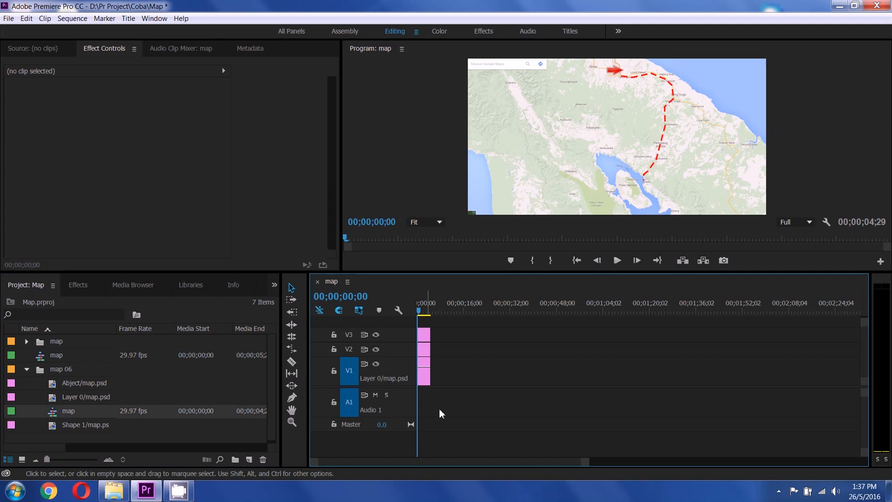
Step: Extend the Abject, Shape 1 and Layer 0 clips together so they end at 00;00;05;00, and deselect them
{"action": "left_click_drag", "start_coordinate": [581, 463], "coordinate": [477, 468]}
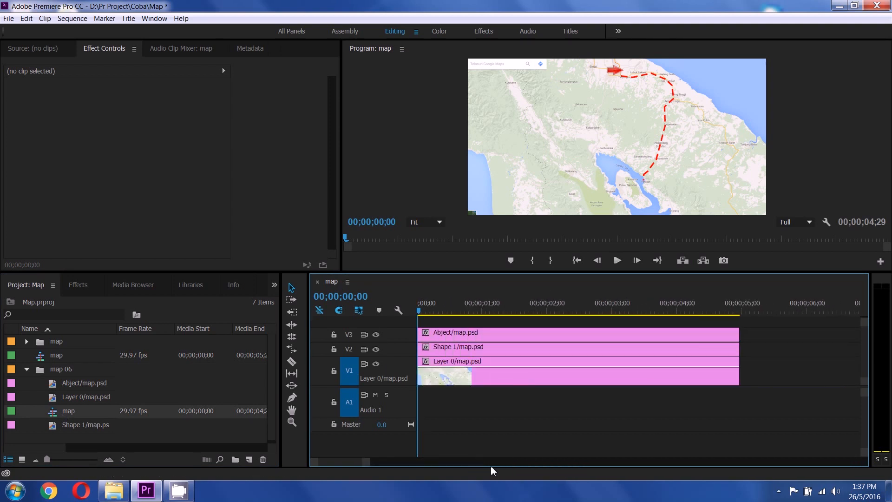
{"action": "left_click_drag", "start_coordinate": [746, 421], "coordinate": [567, 328]}
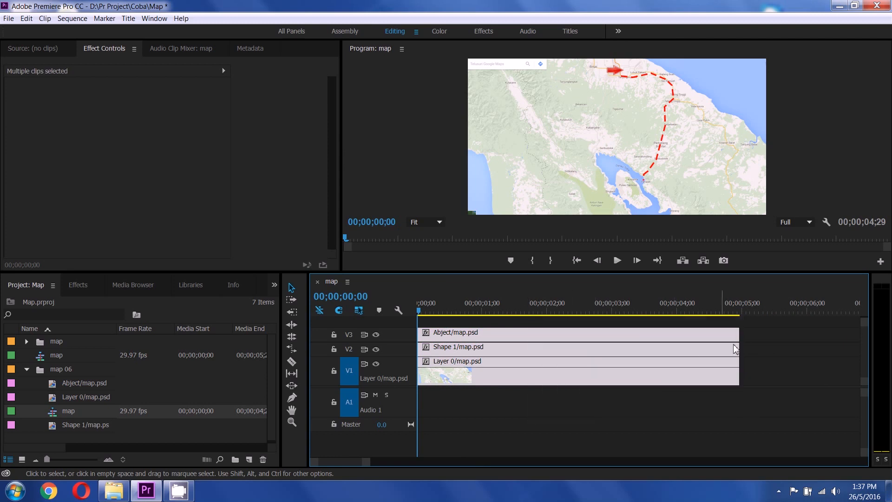
{"action": "left_click_drag", "start_coordinate": [738, 333], "coordinate": [746, 333]}
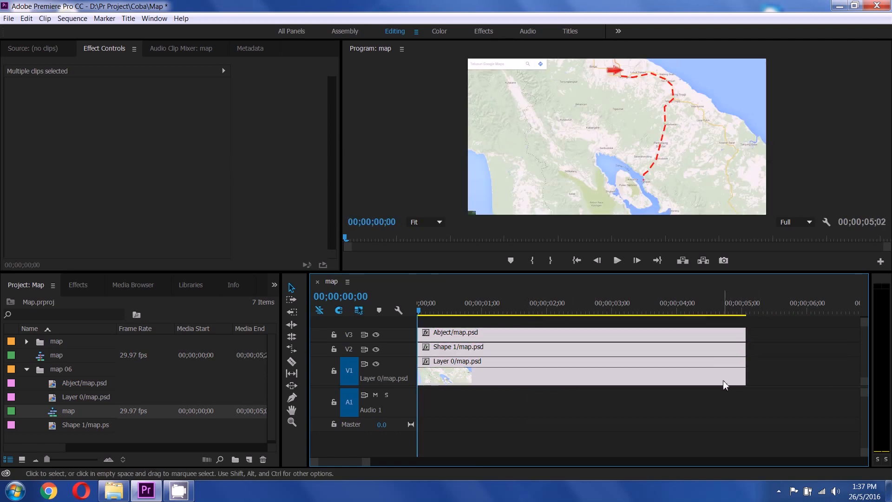
{"action": "left_click_drag", "start_coordinate": [745, 332], "coordinate": [740, 335]}
{"action": "left_click", "coordinate": [498, 427]}
Step: Rename the Shape 1 clip in the timeline to Line/map.psd and deselect it
{"action": "right_click", "coordinate": [457, 347]}
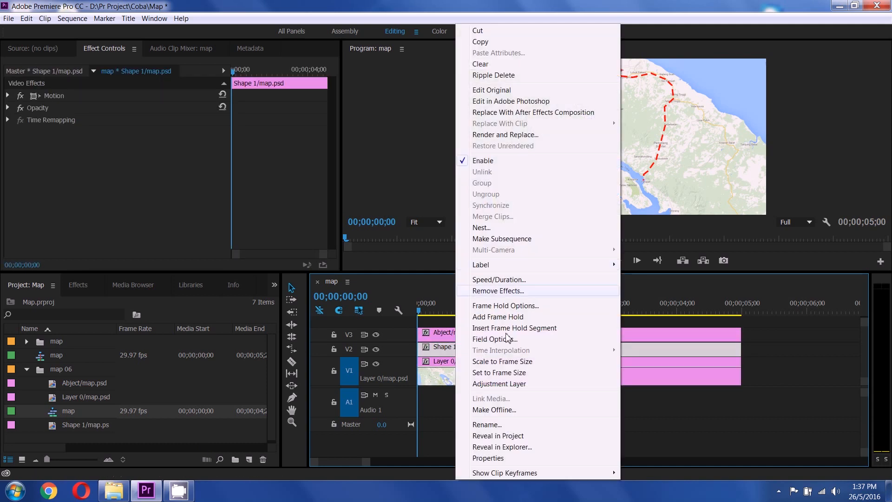
{"action": "left_click", "coordinate": [485, 424]}
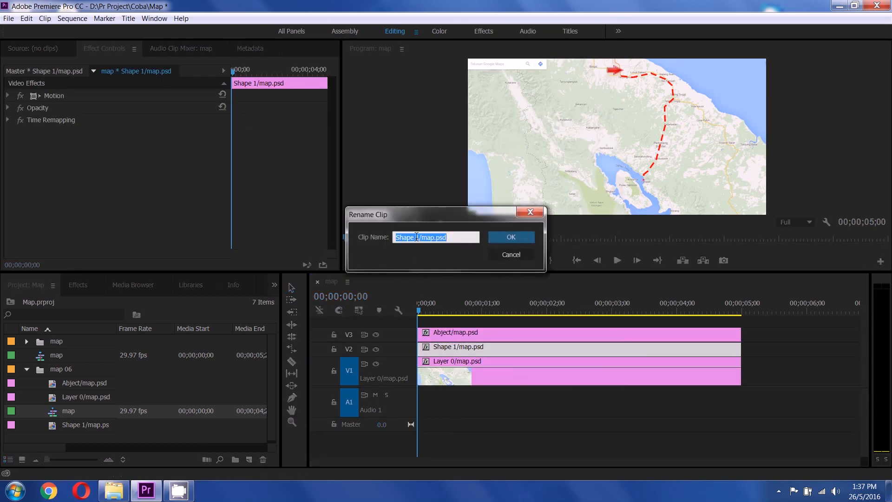
{"action": "left_click_drag", "start_coordinate": [418, 236], "coordinate": [377, 238]}
{"action": "type", "text": "Line"}
{"action": "key", "text": "Return"}
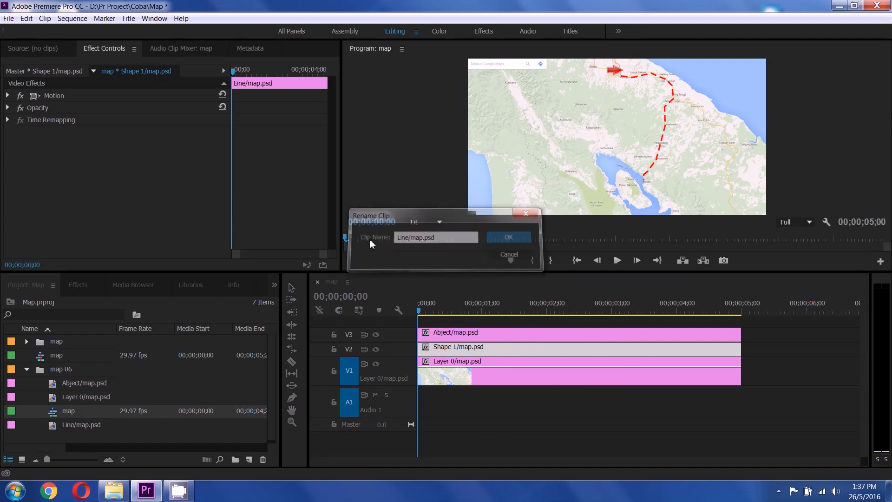
{"action": "left_click", "coordinate": [494, 430]}
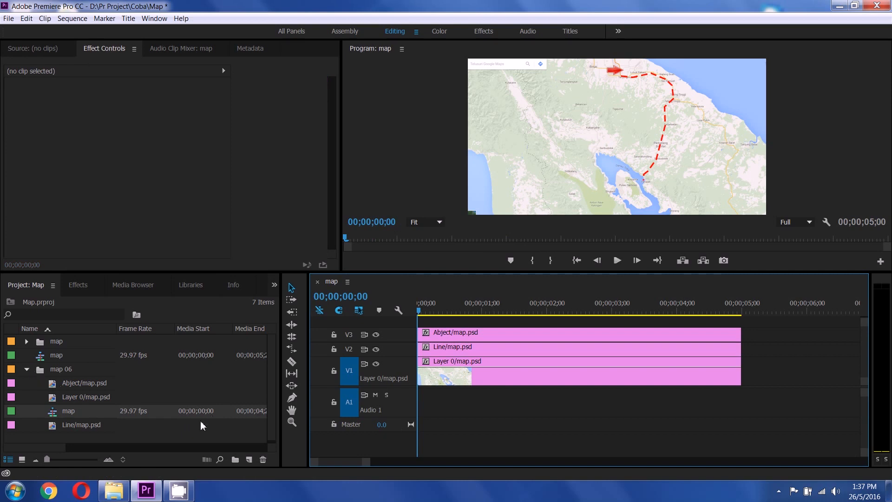
Step: Set the Abject clip's vertical position to 97.5 at the start of the sequence
{"action": "left_click", "coordinate": [576, 334]}
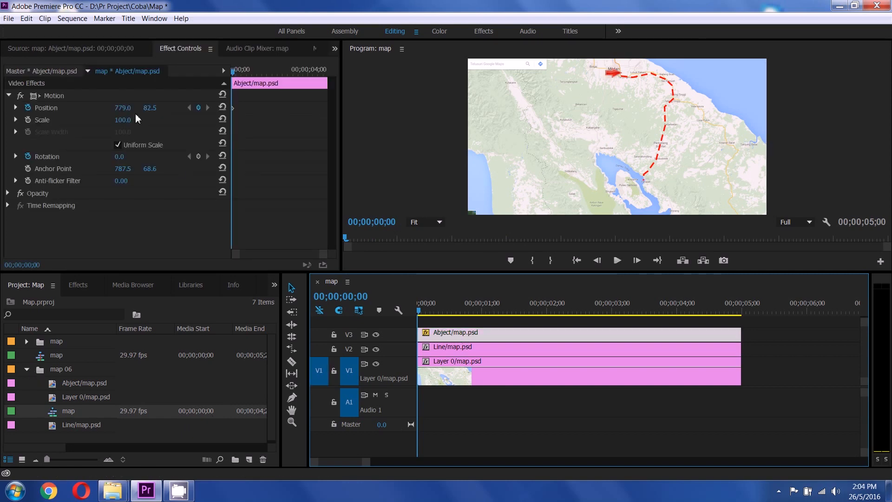
{"action": "left_click_drag", "start_coordinate": [147, 112], "coordinate": [157, 108]}
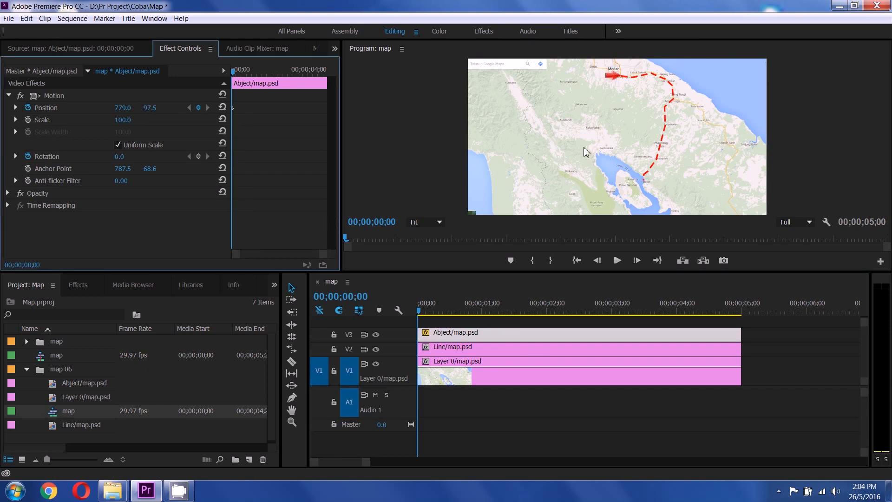
Step: Draw a four-point Opacity mask with the Pen tool on the Line clip, enclosing only the area around the red arrow
{"action": "left_click", "coordinate": [479, 351]}
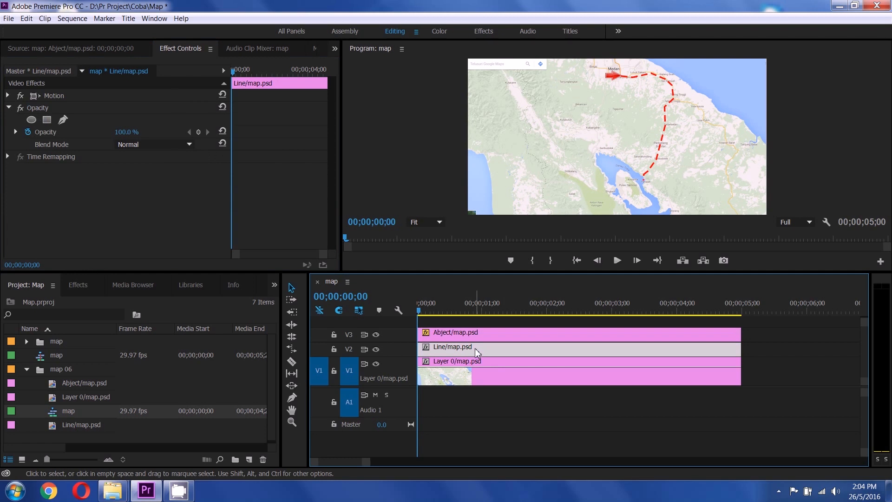
{"action": "left_click", "coordinate": [9, 96]}
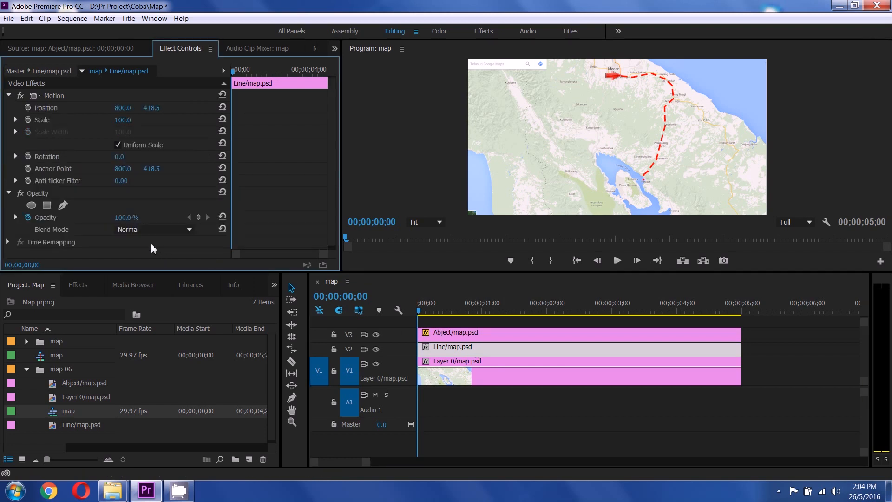
{"action": "left_click", "coordinate": [63, 205]}
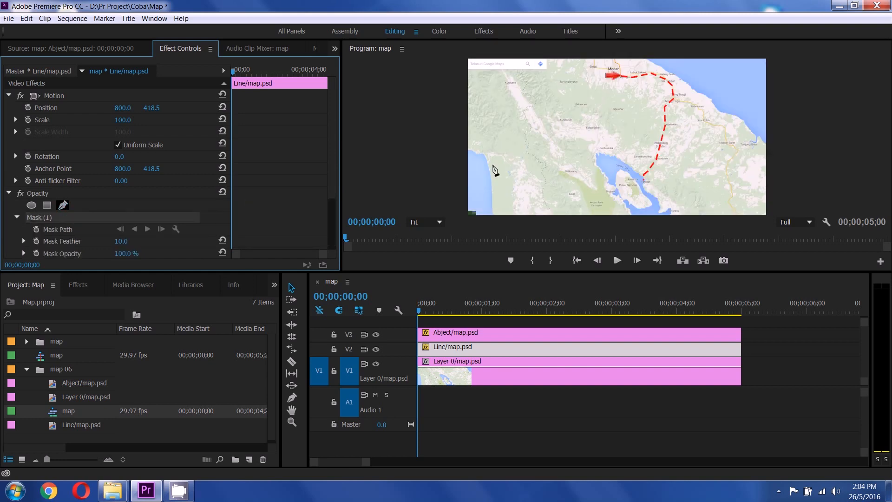
{"action": "left_click", "coordinate": [590, 85]}
{"action": "left_click", "coordinate": [629, 88]}
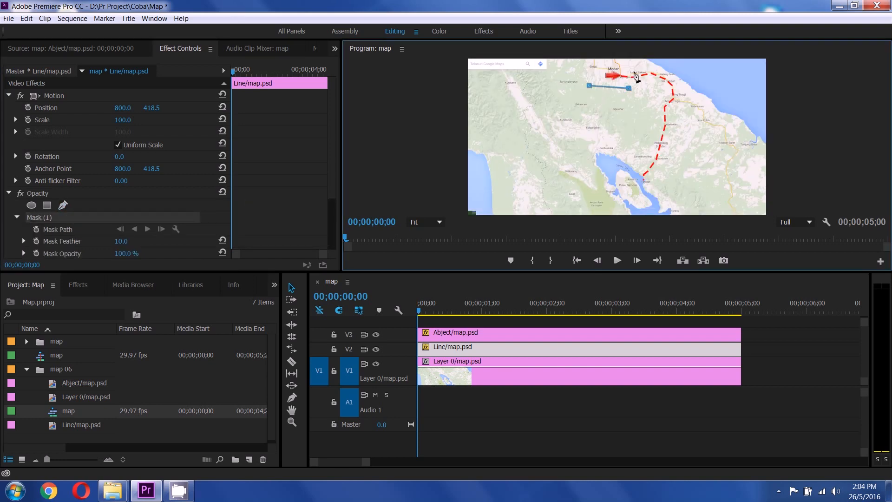
{"action": "left_click", "coordinate": [589, 64]}
{"action": "left_click", "coordinate": [589, 86]}
{"action": "left_click_drag", "start_coordinate": [631, 87], "coordinate": [620, 90]}
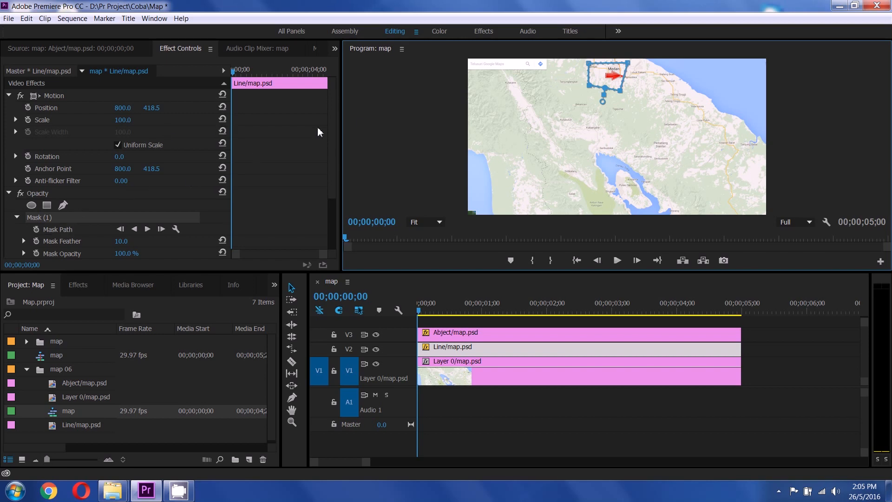
Step: Start keyframing the Line clip's Mask Path at 00;00;00;00 and extend the mask's eastern corners over the route's first stretch at 00;00;00;28
{"action": "left_click_drag", "start_coordinate": [332, 125], "coordinate": [332, 165]}
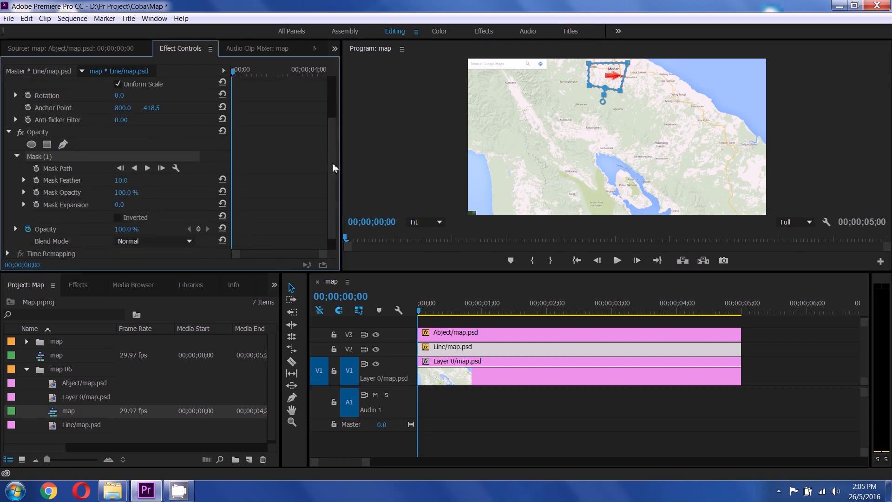
{"action": "left_click", "coordinate": [38, 169]}
{"action": "left_click_drag", "start_coordinate": [628, 64], "coordinate": [678, 69]}
{"action": "left_click_drag", "start_coordinate": [625, 92], "coordinate": [652, 95]}
{"action": "left_click", "coordinate": [480, 310]}
{"action": "left_click", "coordinate": [199, 168]}
{"action": "mouse_move", "coordinate": [250, 73]}
{"action": "left_mouse_down"}
{"action": "mouse_move", "coordinate": [235, 73]}
{"action": "mouse_move", "coordinate": [260, 71]}
{"action": "mouse_move", "coordinate": [234, 76]}
{"action": "mouse_move", "coordinate": [253, 79]}
{"action": "left_mouse_up"}
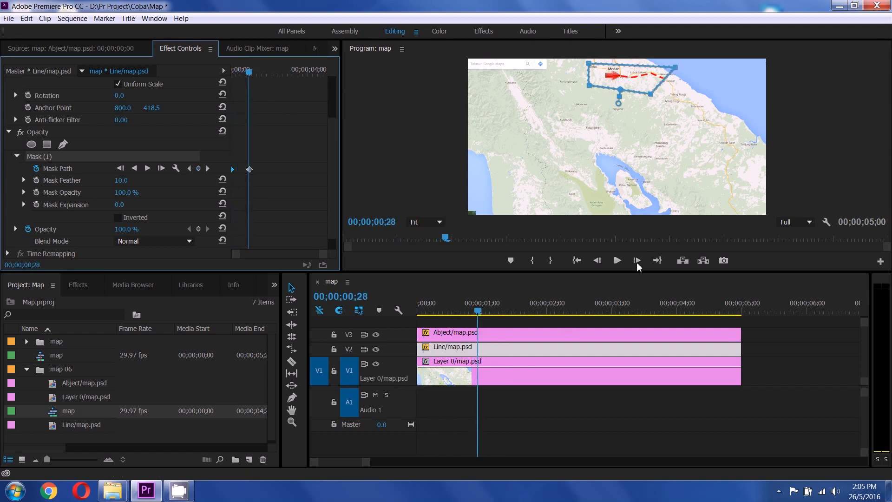
{"action": "left_click_drag", "start_coordinate": [653, 99], "coordinate": [691, 111]}
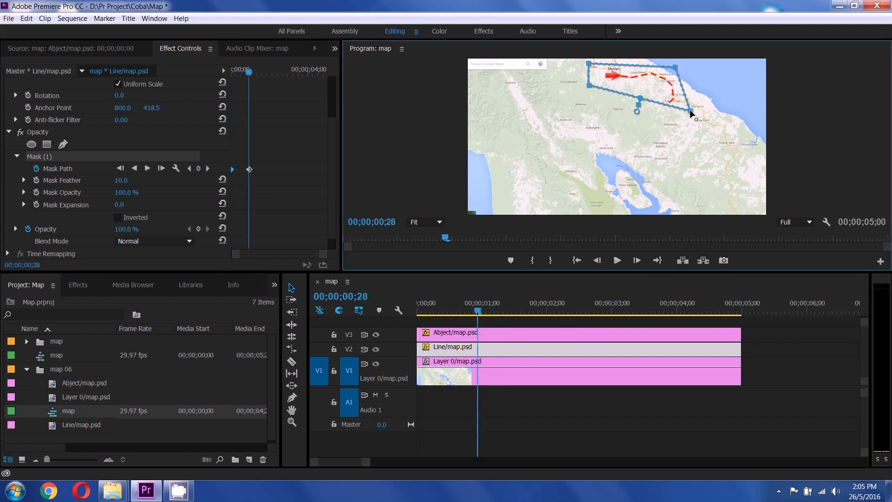
Step: Extend the mask's lower corner past the route's bend at 00;00;01;29, and further down the route between 2 and 3 seconds
{"action": "left_click", "coordinate": [547, 311]}
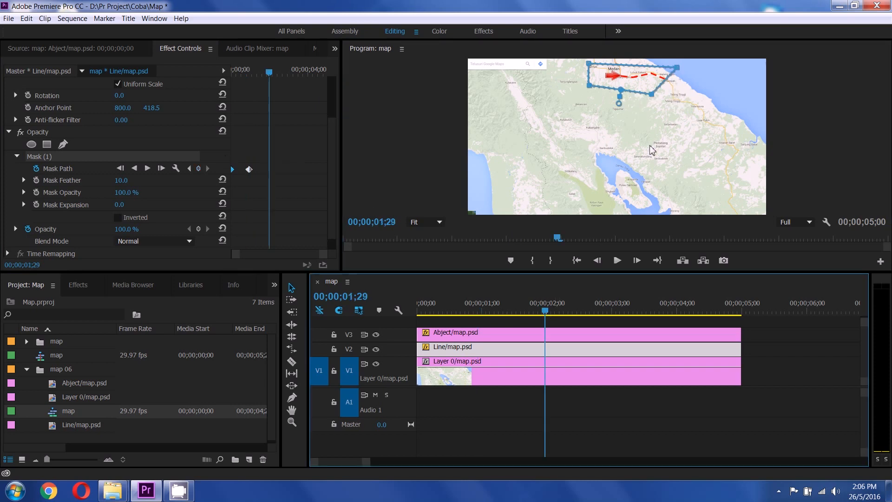
{"action": "left_click_drag", "start_coordinate": [654, 97], "coordinate": [686, 119]}
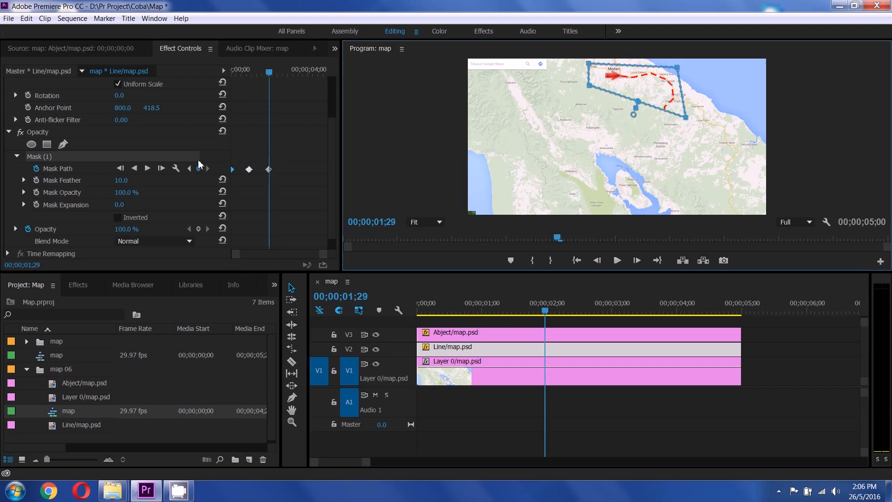
{"action": "left_click_drag", "start_coordinate": [577, 311], "coordinate": [601, 310]}
{"action": "left_click_drag", "start_coordinate": [686, 118], "coordinate": [691, 157]}
Step: Near 00;00;04;00, stretch the mask below the end of the dashed route and widen its upper corner, and advance the playhead to 00;00;04;25
{"action": "left_click_drag", "start_coordinate": [594, 311], "coordinate": [674, 321]}
{"action": "left_click_drag", "start_coordinate": [691, 157], "coordinate": [670, 243]}
{"action": "left_click_drag", "start_coordinate": [676, 70], "coordinate": [683, 71]}
{"action": "left_click_drag", "start_coordinate": [678, 313], "coordinate": [736, 316]}
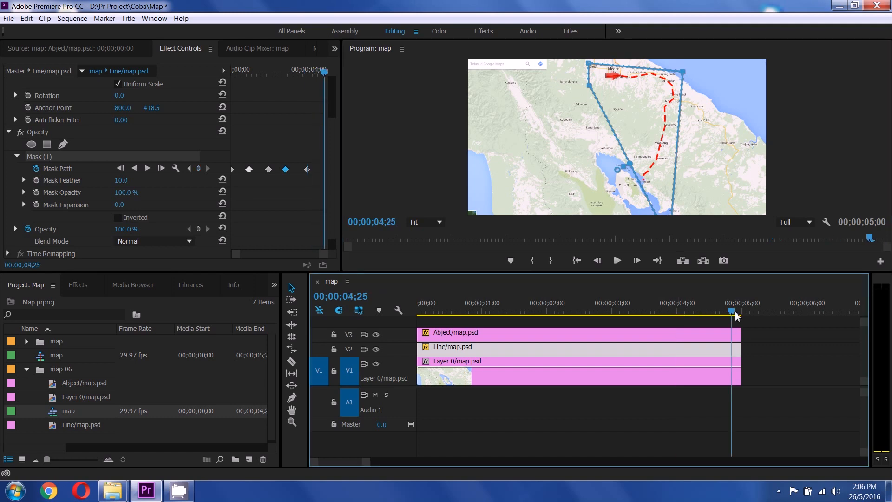
Step: Play the sequence from the beginning to check the dashed route's reveal
{"action": "key", "text": "Home"}
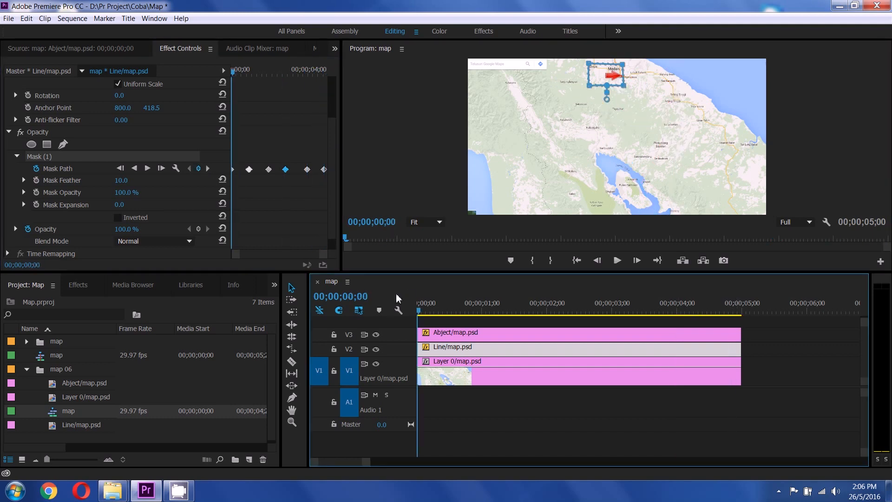
{"action": "left_click", "coordinate": [617, 260]}
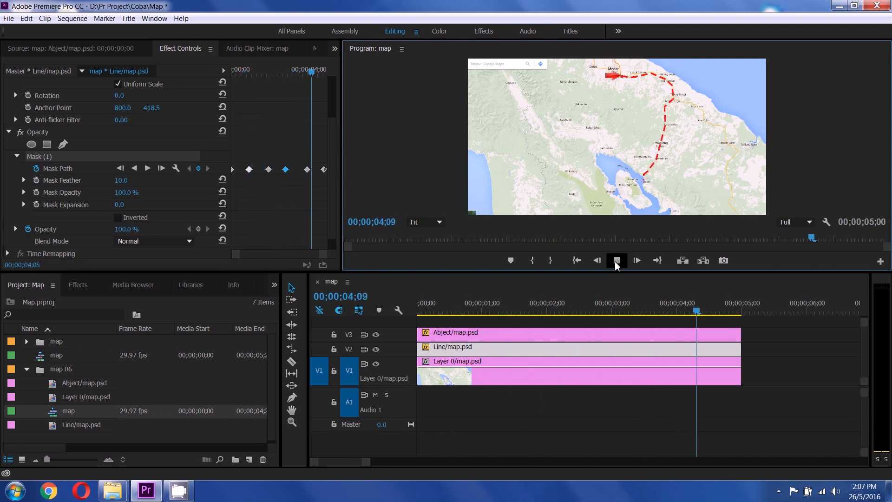
{"action": "left_click", "coordinate": [617, 261]}
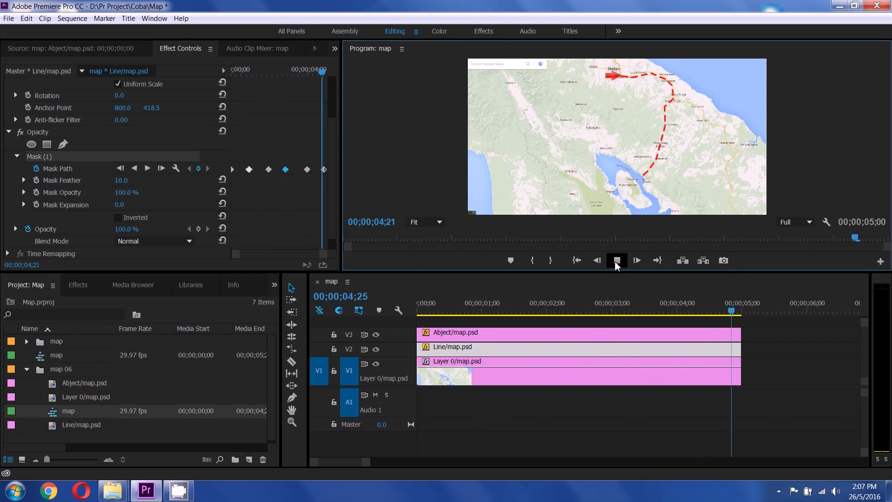
Step: Enable Position and Rotation keyframing on the Abject clip at 00;00;00;00
{"action": "left_click", "coordinate": [449, 334]}
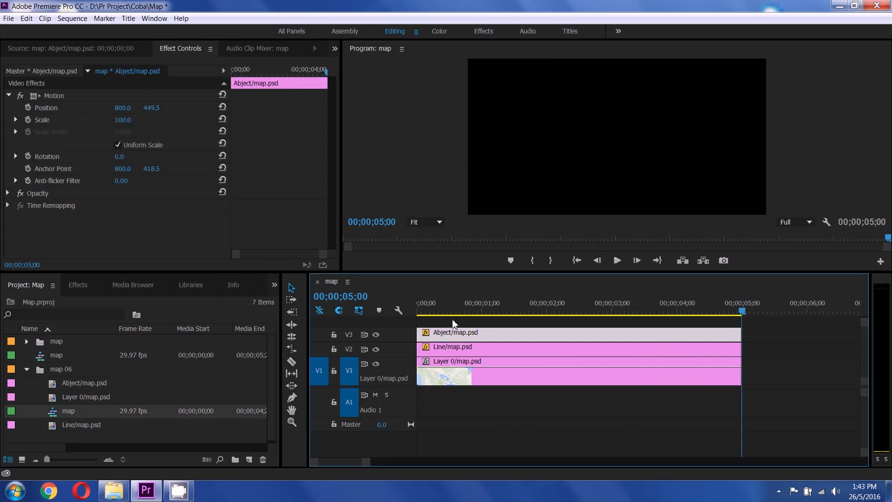
{"action": "key", "text": "Home"}
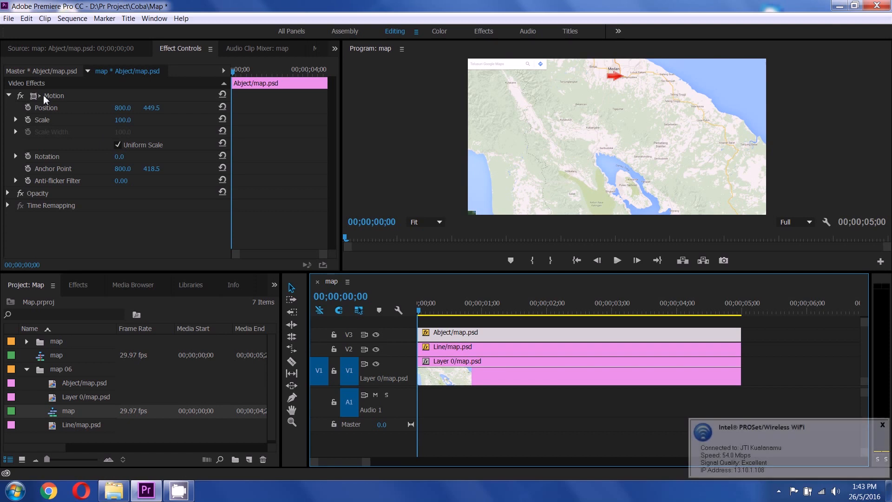
{"action": "left_click", "coordinate": [28, 108]}
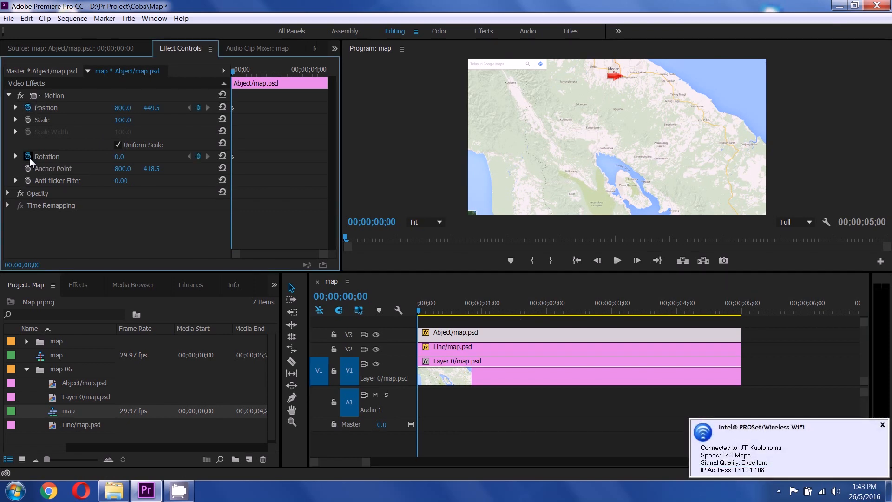
Step: Move the Abject clip's anchor point onto the red arrow at about 784.4, 71.7, and test its rotation before resetting it
{"action": "left_click", "coordinate": [47, 94]}
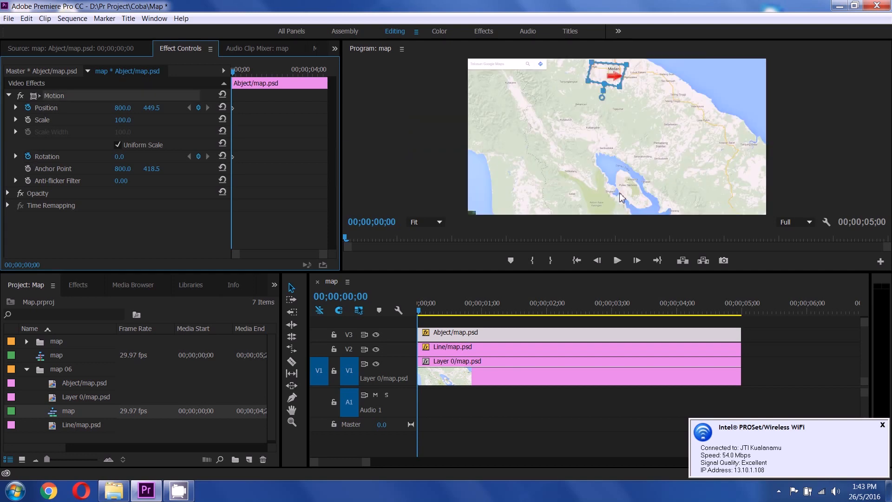
{"action": "left_click_drag", "start_coordinate": [618, 143], "coordinate": [619, 145]}
{"action": "left_click_drag", "start_coordinate": [615, 84], "coordinate": [615, 80]}
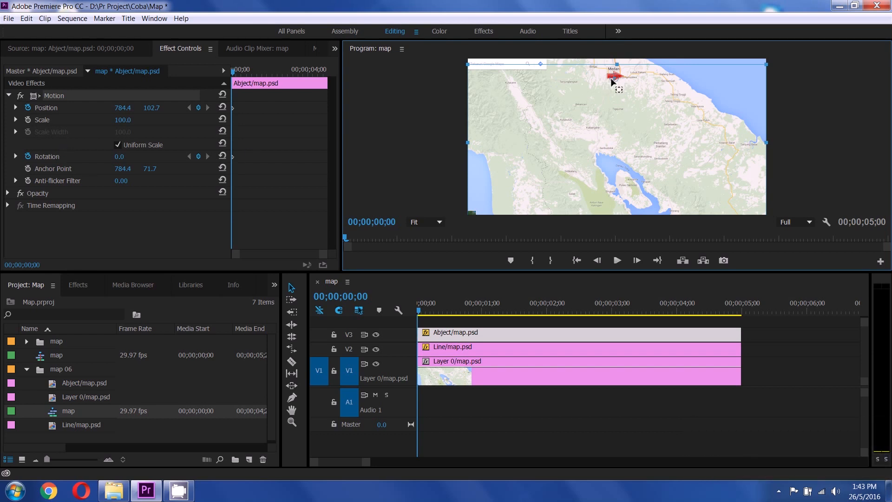
{"action": "left_click_drag", "start_coordinate": [119, 158], "coordinate": [211, 121]}
{"action": "left_click", "coordinate": [223, 156]}
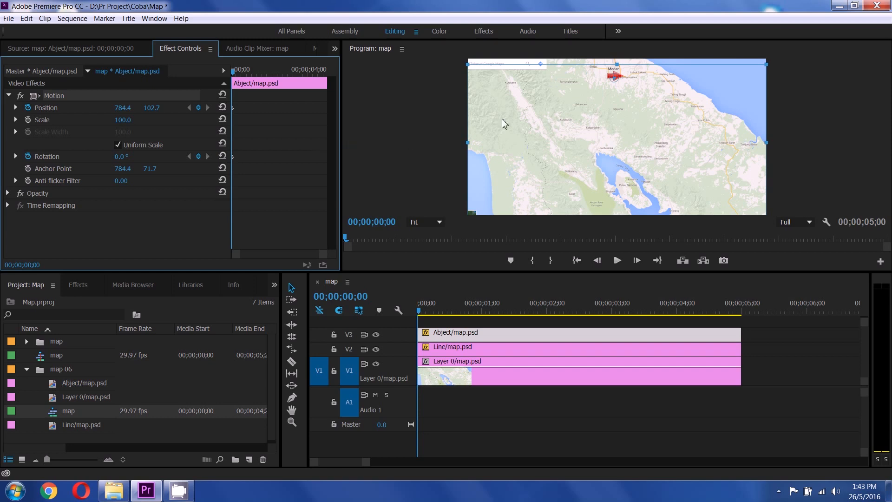
Step: Test the rotation with the anchor point at the map's centre, reset it, and place the anchor back on the arrow at about 787.5, 68.6
{"action": "left_click_drag", "start_coordinate": [612, 80], "coordinate": [614, 136]}
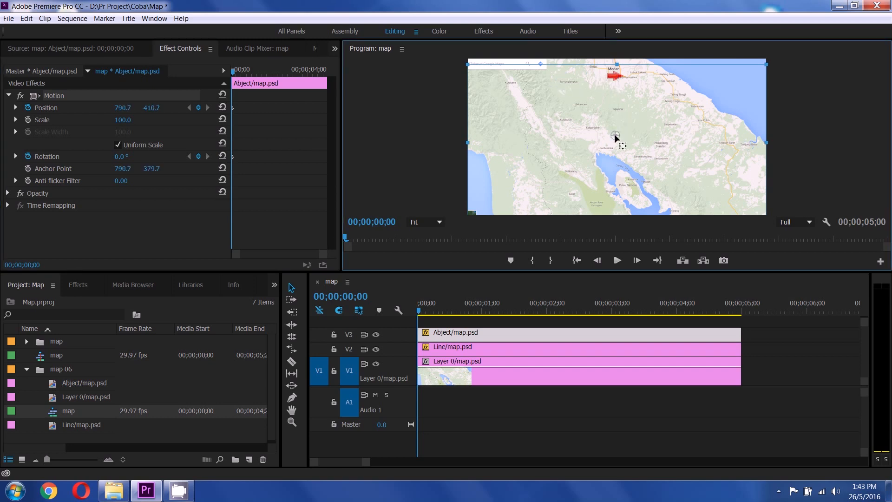
{"action": "mouse_move", "coordinate": [120, 157]}
{"action": "left_mouse_down"}
{"action": "mouse_move", "coordinate": [123, 144]}
{"action": "mouse_move", "coordinate": [111, 134]}
{"action": "mouse_move", "coordinate": [103, 161]}
{"action": "left_mouse_up"}
{"action": "left_click", "coordinate": [223, 155]}
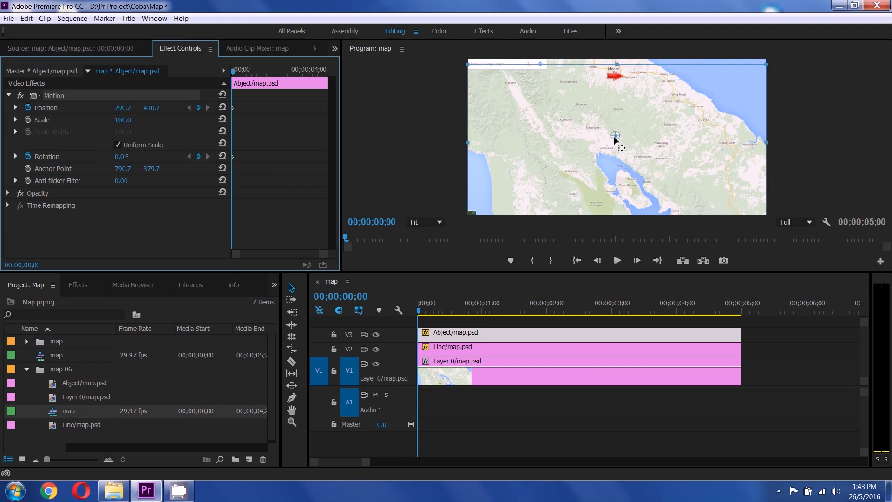
{"action": "left_click_drag", "start_coordinate": [614, 138], "coordinate": [611, 87]}
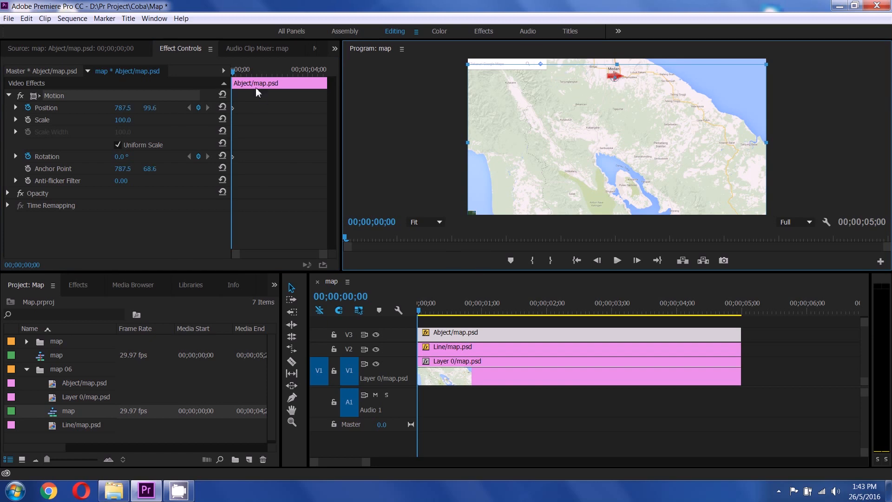
Step: Move the arrow along the route to horizontal position 946.5 at 00;00;00;11, and add a Rotation keyframe at 00;00;00;10
{"action": "left_click", "coordinate": [242, 74]}
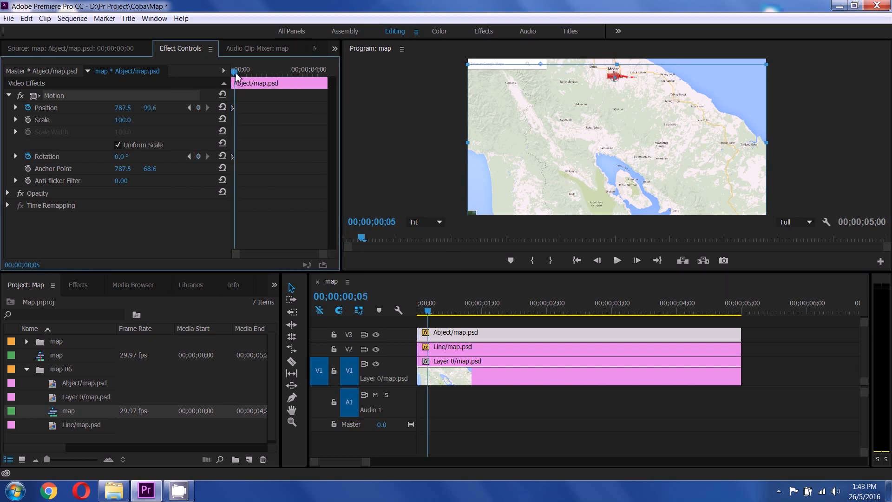
{"action": "left_click_drag", "start_coordinate": [242, 74], "coordinate": [238, 74]}
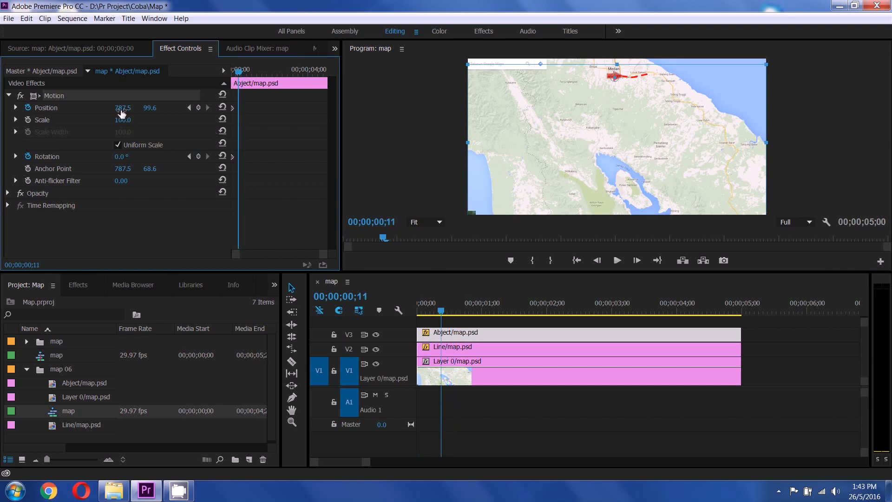
{"action": "left_click_drag", "start_coordinate": [126, 107], "coordinate": [215, 110]}
{"action": "mouse_move", "coordinate": [437, 309]}
{"action": "left_mouse_down"}
{"action": "mouse_move", "coordinate": [400, 315]}
{"action": "mouse_move", "coordinate": [449, 306]}
{"action": "left_mouse_up"}
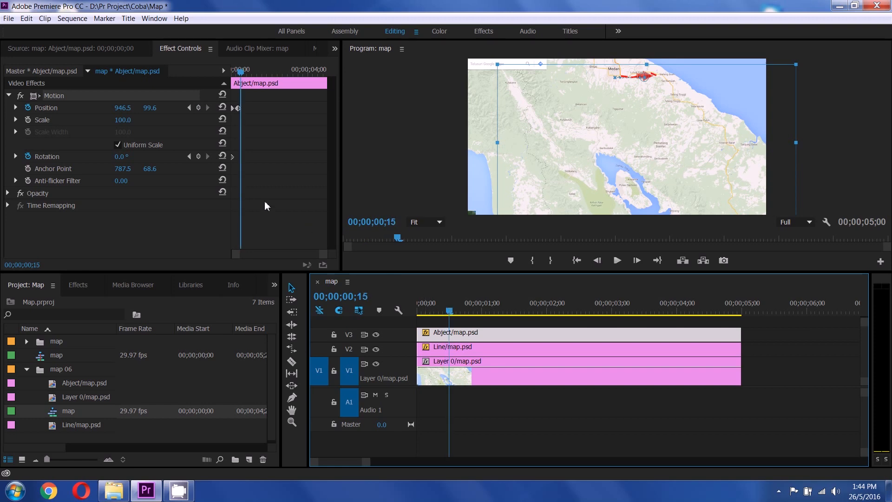
{"action": "left_click_drag", "start_coordinate": [241, 74], "coordinate": [238, 76]}
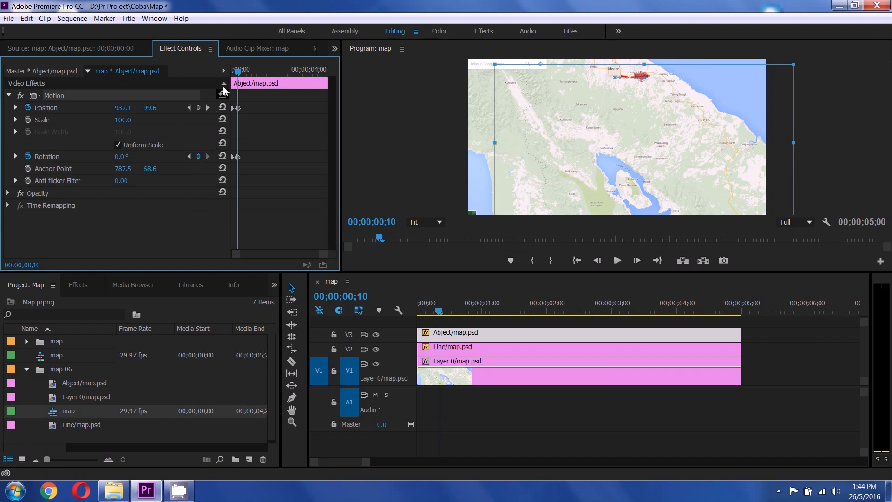
Step: At 00;00;00;14, set the arrow's rotation to 8.0° and its position to 964.5, 79.6
{"action": "left_click", "coordinate": [245, 74]}
{"action": "left_click_drag", "start_coordinate": [245, 74], "coordinate": [241, 77]}
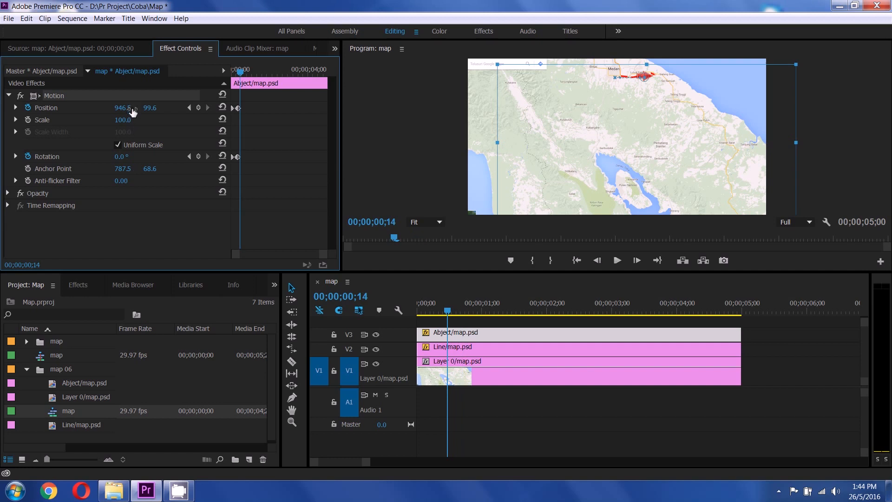
{"action": "left_click_drag", "start_coordinate": [125, 154], "coordinate": [123, 147]}
{"action": "left_click_drag", "start_coordinate": [124, 112], "coordinate": [147, 121]}
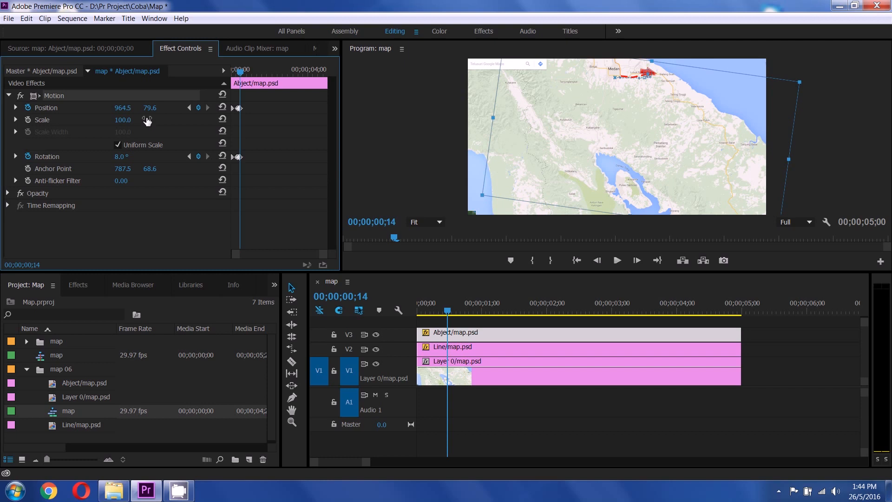
Step: Move the arrow along the route to horizontal position 1062.5, rotate it to 20.0°, and add a Rotation keyframe at 00;00;00;27
{"action": "left_click_drag", "start_coordinate": [450, 315], "coordinate": [473, 309]}
{"action": "left_click_drag", "start_coordinate": [127, 111], "coordinate": [149, 82]}
{"action": "left_click_drag", "start_coordinate": [122, 159], "coordinate": [124, 160]}
{"action": "mouse_move", "coordinate": [471, 310]}
{"action": "left_mouse_down"}
{"action": "mouse_move", "coordinate": [491, 307]}
{"action": "mouse_move", "coordinate": [476, 309]}
{"action": "left_mouse_up"}
{"action": "left_click", "coordinate": [199, 156]}
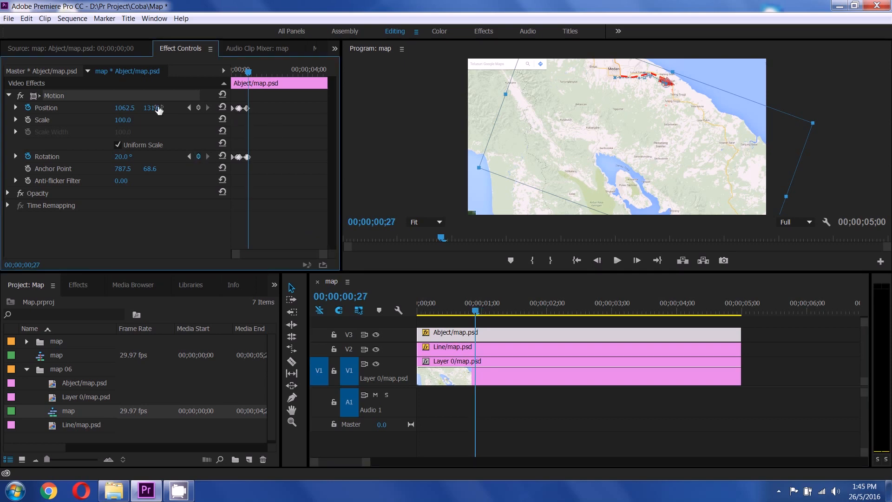
Step: Rotate the arrow to 107.0° around the coastal bend and move it to position 1049.5, 239.6 at 00;00;01;03
{"action": "left_click_drag", "start_coordinate": [127, 108], "coordinate": [150, 86]}
{"action": "left_click_drag", "start_coordinate": [123, 157], "coordinate": [130, 112]}
{"action": "left_click_drag", "start_coordinate": [474, 311], "coordinate": [490, 309]}
{"action": "left_click_drag", "start_coordinate": [128, 110], "coordinate": [148, 71]}
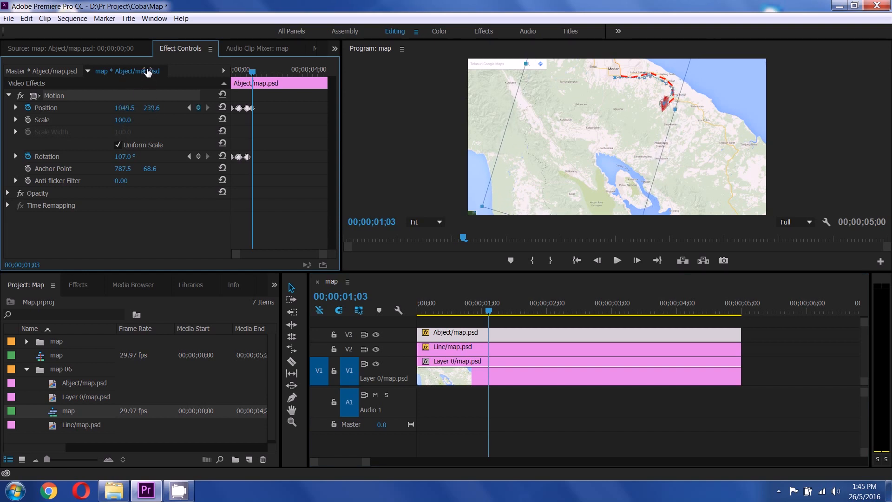
Step: Add a Rotation keyframe just after 00;00;01;03, turn the arrow for the next bend, and move it down the route
{"action": "left_click_drag", "start_coordinate": [489, 310], "coordinate": [511, 312]}
{"action": "left_click", "coordinate": [197, 156]}
{"action": "left_click_drag", "start_coordinate": [123, 157], "coordinate": [97, 157]}
{"action": "left_click_drag", "start_coordinate": [149, 108], "coordinate": [315, 221]}
Step: Advance past 00;00;02;00 and move the arrow down the long southbound stretch of the route with a new Position keyframe
{"action": "left_click_drag", "start_coordinate": [510, 310], "coordinate": [567, 312]}
{"action": "left_click_drag", "start_coordinate": [157, 108], "coordinate": [149, 42]}
{"action": "left_click_drag", "start_coordinate": [125, 108], "coordinate": [126, 110]}
{"action": "left_click", "coordinate": [124, 158]}
{"action": "left_click_drag", "start_coordinate": [275, 74], "coordinate": [275, 75]}
Step: Keyframe the arrow's rotation at 112.0°, and move the arrow to position 983.5, 570.6 at 00;00;03;15
{"action": "left_click", "coordinate": [198, 156]}
{"action": "left_click_drag", "start_coordinate": [123, 156], "coordinate": [133, 156]}
{"action": "left_click_drag", "start_coordinate": [564, 310], "coordinate": [648, 351]}
{"action": "left_click_drag", "start_coordinate": [150, 110], "coordinate": [72, 99]}
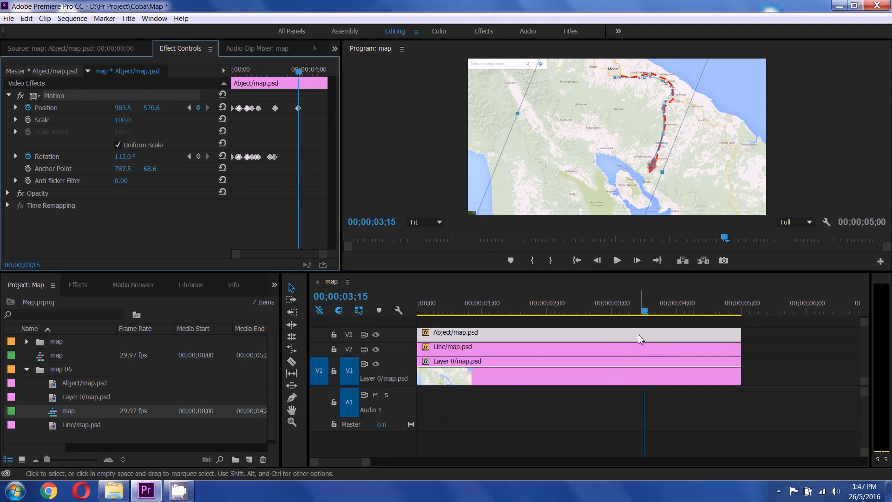
Step: Shortly after 00;00;04;00, add Position and Rotation keyframes and adjust the arrow's angle to follow the route
{"action": "left_click_drag", "start_coordinate": [655, 311], "coordinate": [697, 310]}
{"action": "left_click", "coordinate": [198, 108]}
{"action": "left_click", "coordinate": [198, 156]}
{"action": "left_click_drag", "start_coordinate": [132, 155], "coordinate": [131, 163]}
Step: Move the arrow to the route's end at the lake shore and add a Rotation keyframe near 00;00;04;19
{"action": "left_click_drag", "start_coordinate": [697, 310], "coordinate": [723, 308]}
{"action": "left_click_drag", "start_coordinate": [154, 108], "coordinate": [139, 73]}
{"action": "left_click_drag", "start_coordinate": [123, 107], "coordinate": [94, 107]}
{"action": "left_click_drag", "start_coordinate": [322, 72], "coordinate": [320, 73]}
{"action": "left_click", "coordinate": [198, 156]}
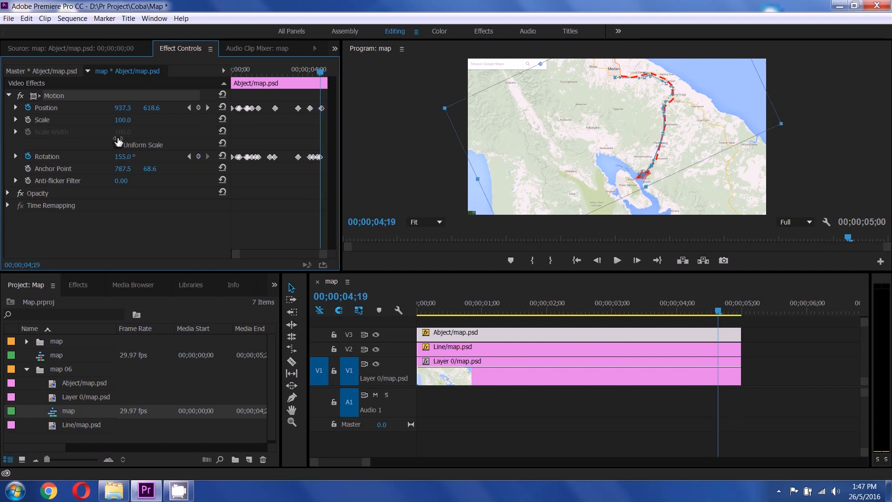
Step: Deselect the clip and play the arrow animation from the start of the sequence
{"action": "left_click", "coordinate": [765, 328]}
{"action": "left_click_drag", "start_coordinate": [718, 312], "coordinate": [400, 302]}
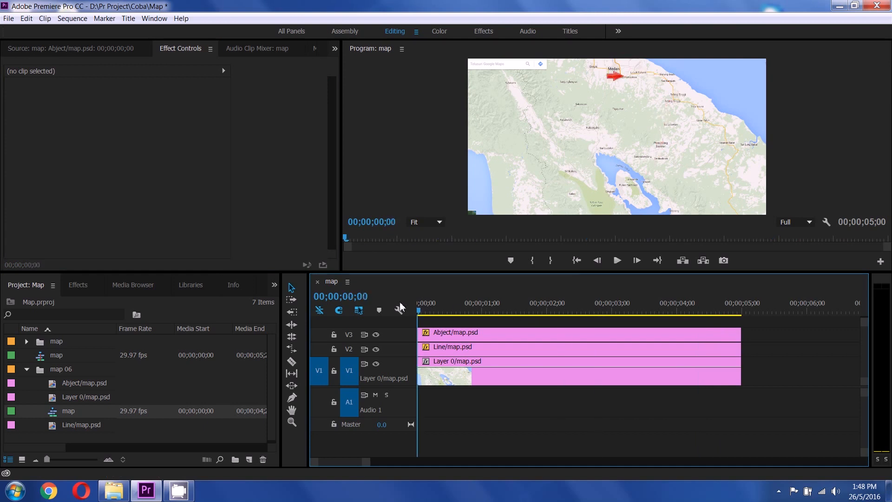
{"action": "left_click", "coordinate": [620, 264]}
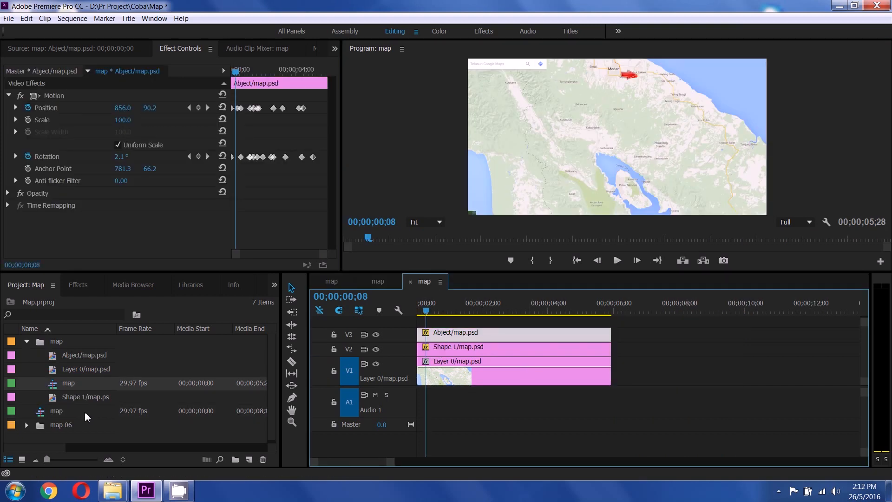
Step: Close the open map sequences and delete the map sequence that lies outside the bins from the project
{"action": "left_click", "coordinate": [411, 282]}
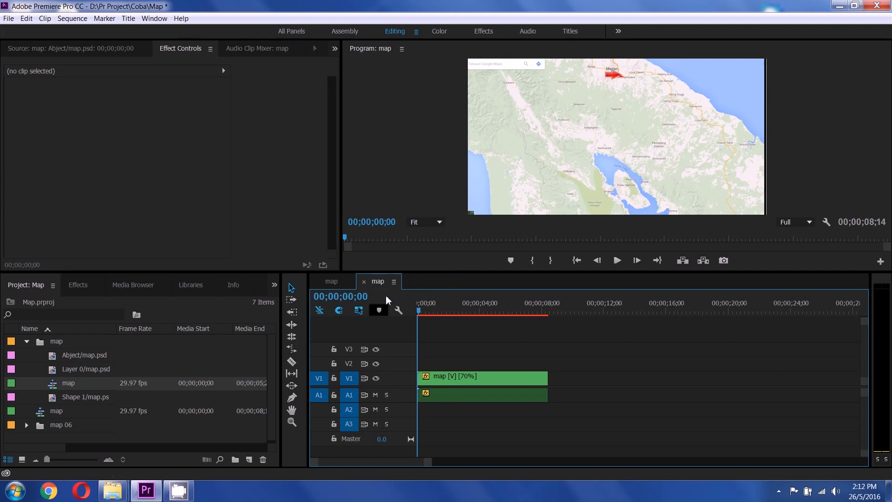
{"action": "left_click", "coordinate": [365, 282]}
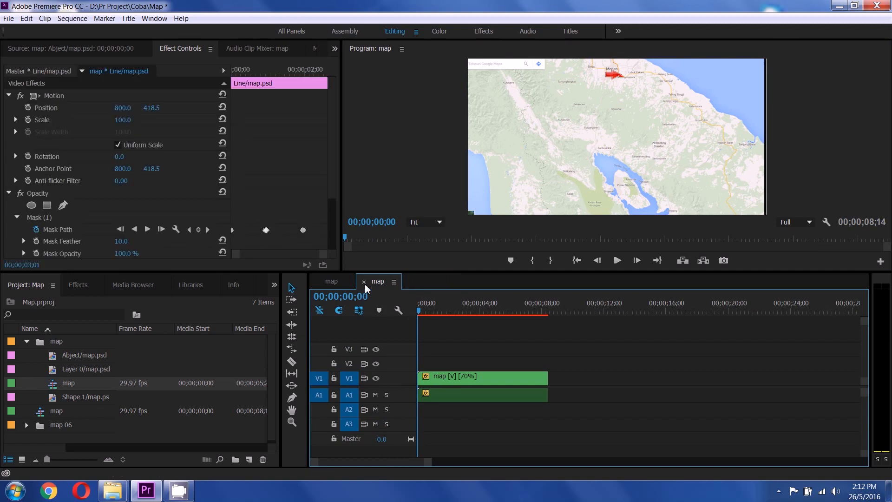
{"action": "left_click", "coordinate": [59, 413]}
{"action": "key", "text": "Delete"}
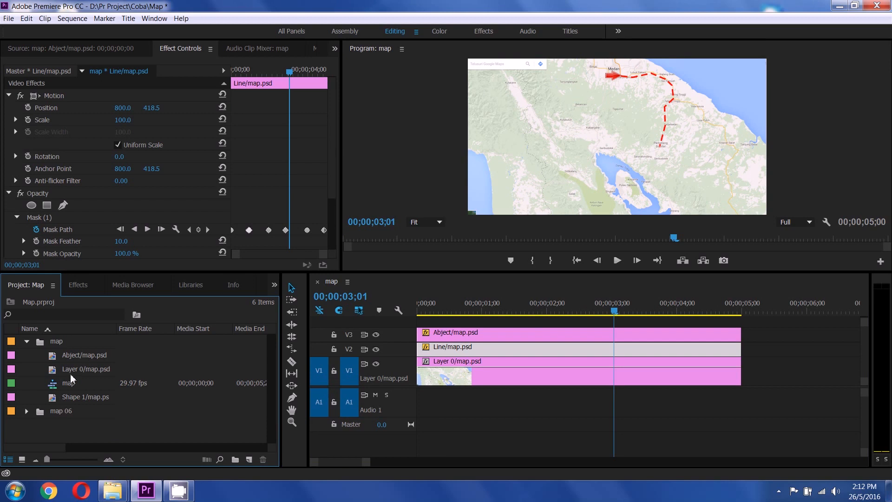
{"action": "left_click", "coordinate": [317, 282]}
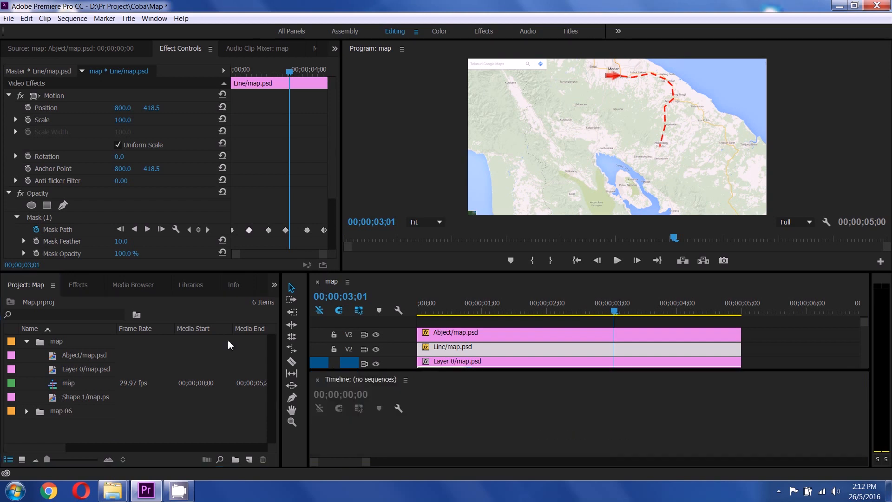
Step: Create a new sequence from the map sequence in the map bin, move it out of the bin, and collapse the bin
{"action": "left_click_drag", "start_coordinate": [68, 387], "coordinate": [365, 363]}
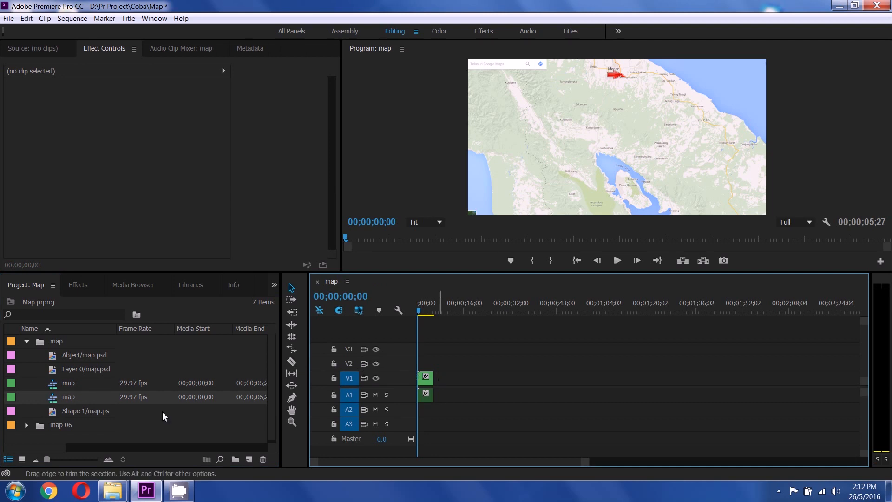
{"action": "left_click", "coordinate": [60, 396]}
{"action": "left_click_drag", "start_coordinate": [66, 408], "coordinate": [54, 437]}
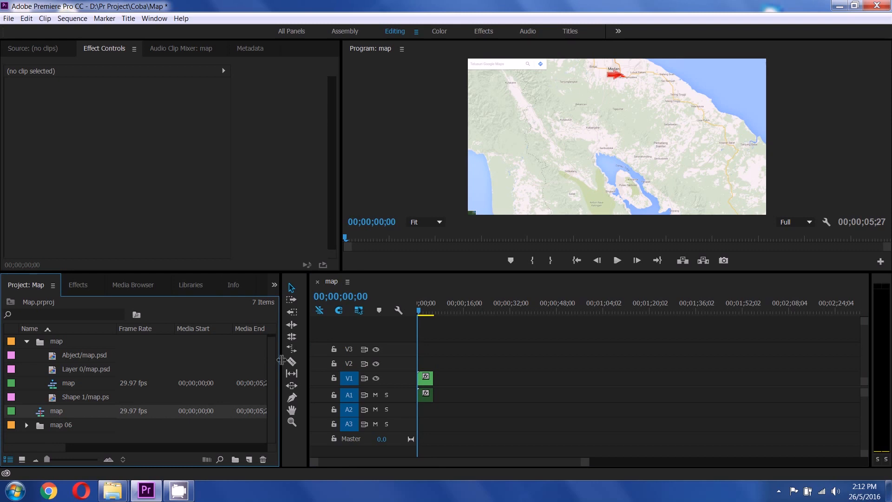
{"action": "left_click", "coordinate": [29, 344]}
{"action": "left_click_drag", "start_coordinate": [56, 358], "coordinate": [62, 391]}
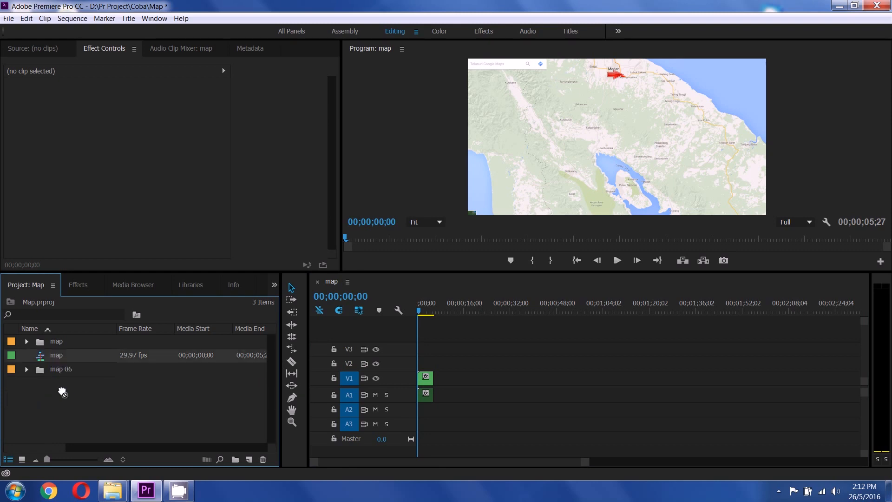
Step: Play the nested map clip in the new sequence to check the route animation and return to the start
{"action": "left_click", "coordinate": [153, 430]}
{"action": "left_click_drag", "start_coordinate": [590, 468], "coordinate": [523, 468]}
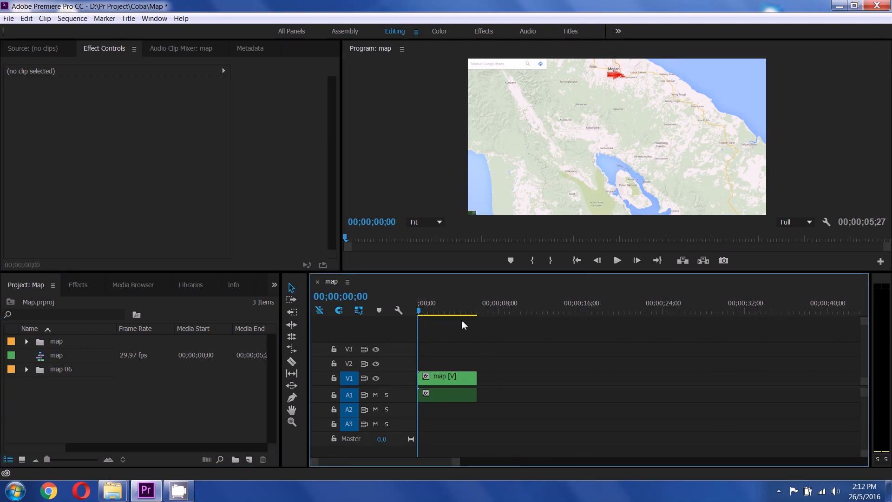
{"action": "left_click", "coordinate": [618, 262]}
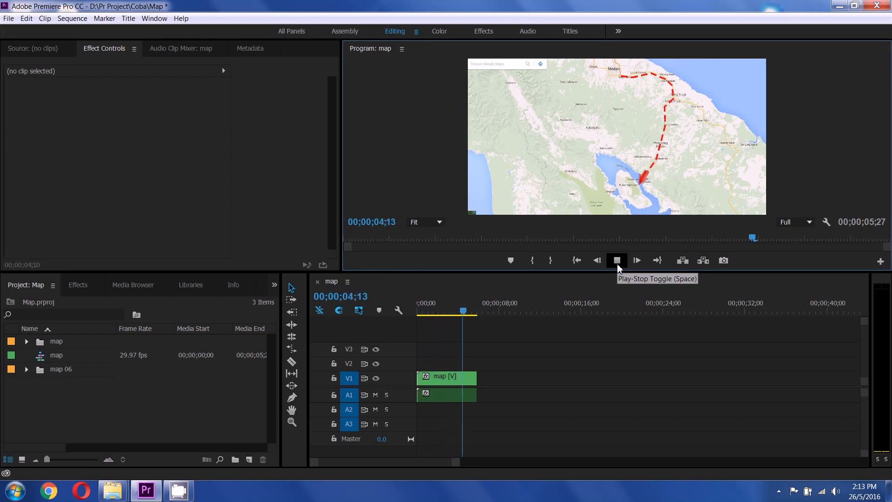
{"action": "left_click", "coordinate": [618, 268]}
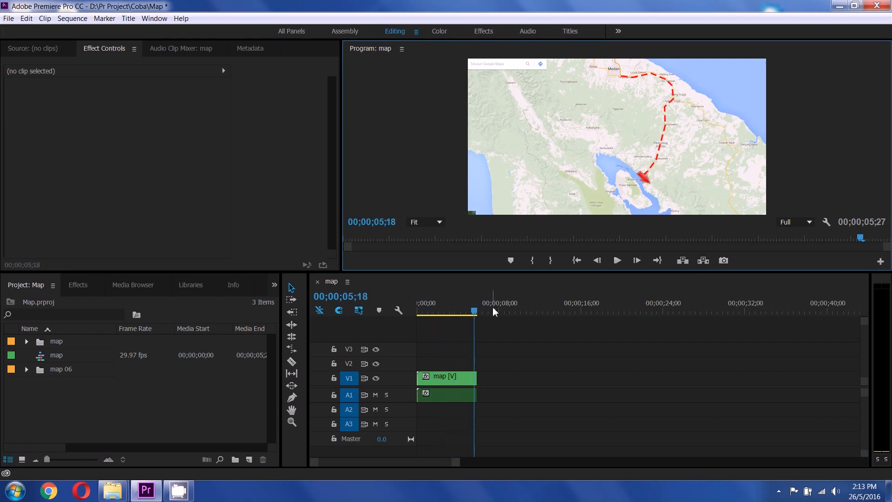
{"action": "left_click_drag", "start_coordinate": [479, 314], "coordinate": [462, 309]}
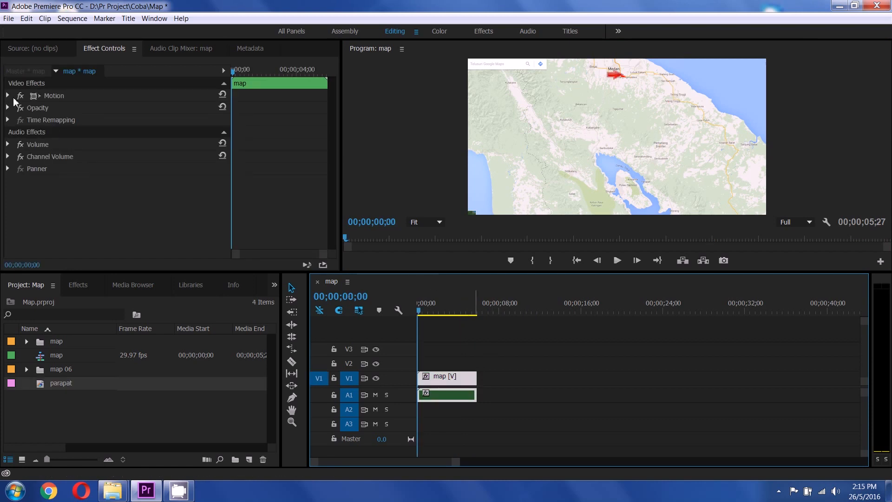
Step: At 00;00;00;00, set the nested map clip's Scale to 125 and vertical position to 509.5, and enable Position keyframing
{"action": "left_click", "coordinate": [8, 96]}
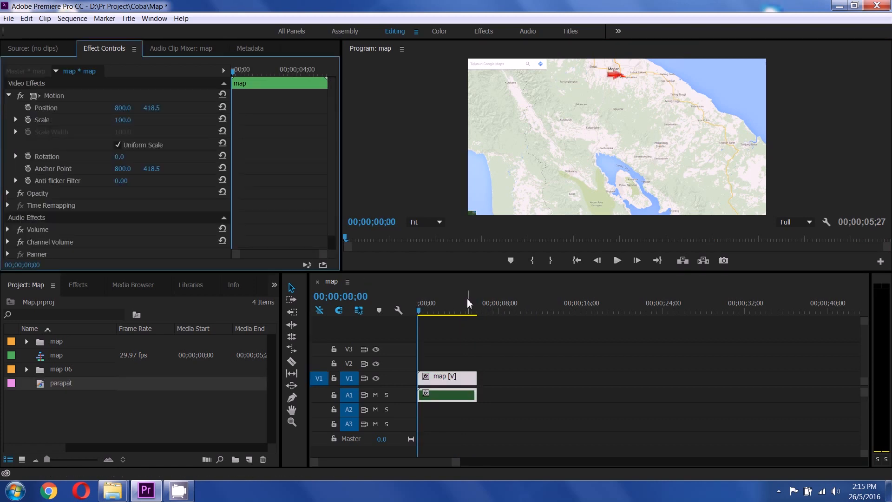
{"action": "left_click", "coordinate": [122, 120]}
{"action": "type", "text": "125"}
{"action": "key", "text": "Return"}
{"action": "left_click", "coordinate": [125, 108]}
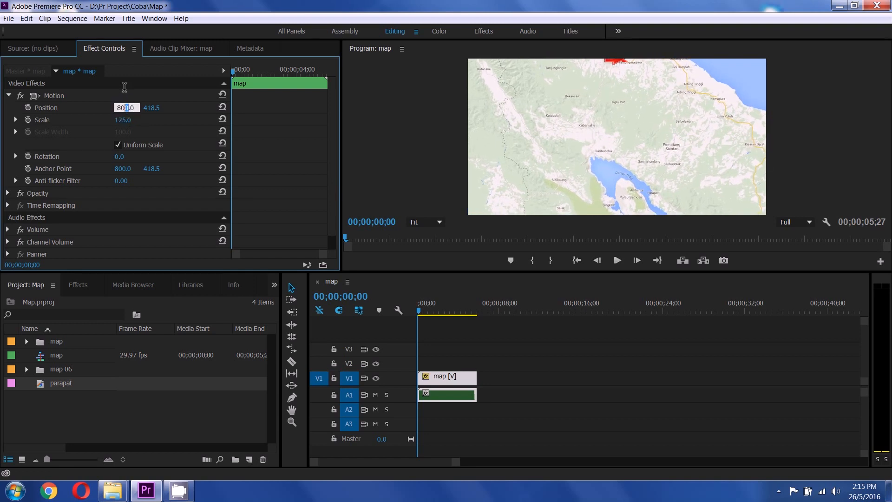
{"action": "mouse_move", "coordinate": [151, 107]}
{"action": "left_mouse_down"}
{"action": "mouse_move", "coordinate": [149, 65]}
{"action": "mouse_move", "coordinate": [207, 32]}
{"action": "mouse_move", "coordinate": [154, 111]}
{"action": "left_mouse_up"}
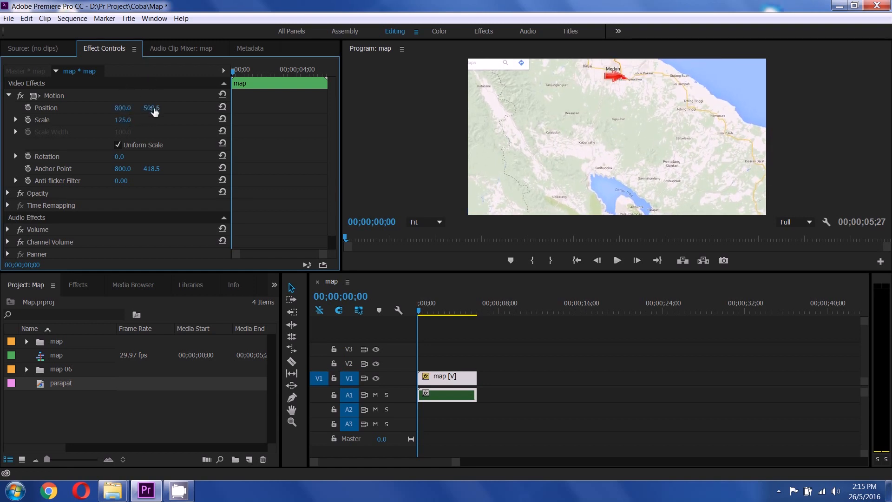
{"action": "left_click_drag", "start_coordinate": [457, 462], "coordinate": [421, 463]}
Step: Play to 00;00;02;10, then set the map clip's Scale to 135 and its horizontal position to 692.0
{"action": "left_click", "coordinate": [619, 268]}
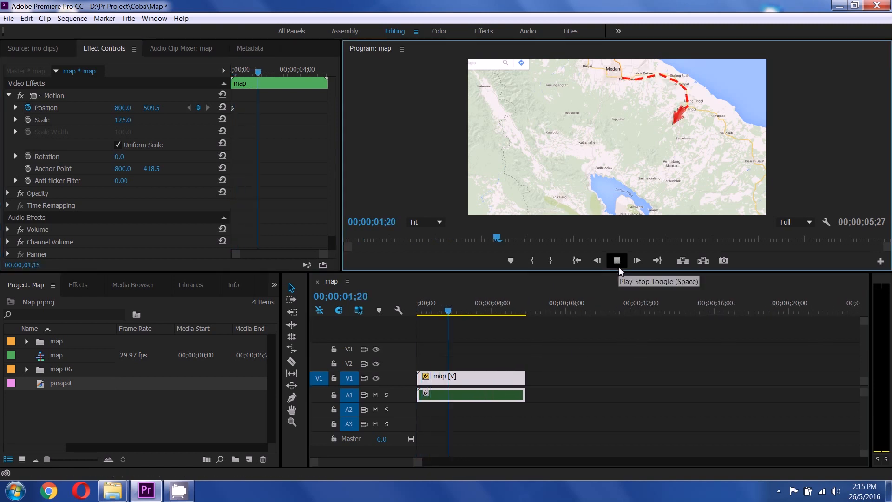
{"action": "left_click", "coordinate": [619, 267]}
{"action": "left_click", "coordinate": [128, 121]}
{"action": "type", "text": "135"}
{"action": "key", "text": "Return"}
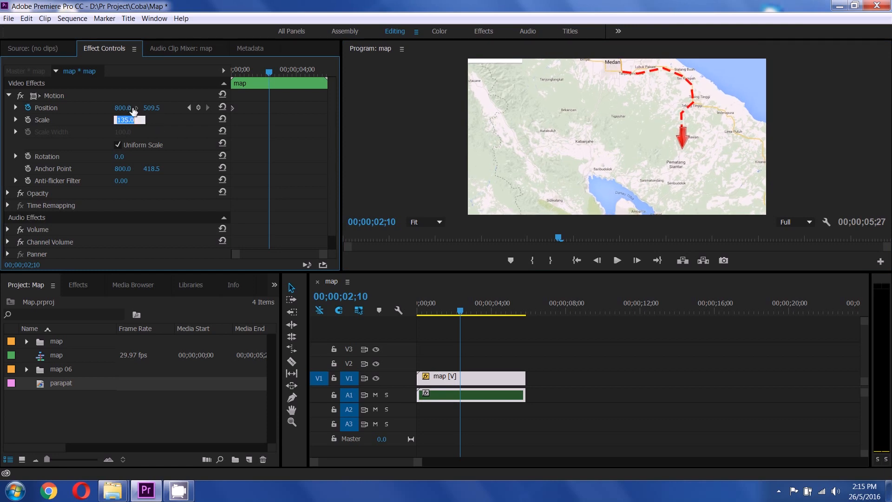
{"action": "left_click_drag", "start_coordinate": [131, 110], "coordinate": [95, 108]}
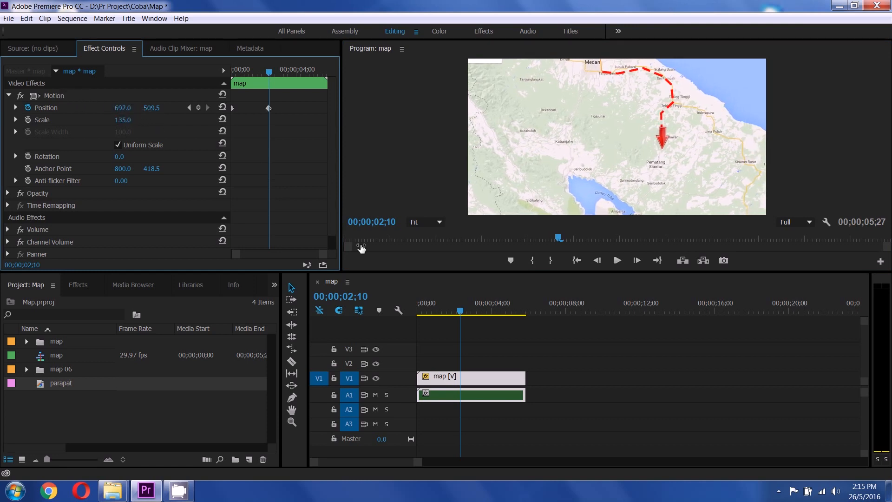
Step: At 00;00;05;02, set the map clip's vertical position to 256.5 and its Scale to 144 with Scale keyframing enabled
{"action": "left_click", "coordinate": [618, 261]}
{"action": "left_click", "coordinate": [596, 261]}
{"action": "left_click_drag", "start_coordinate": [154, 109], "coordinate": [154, 255]}
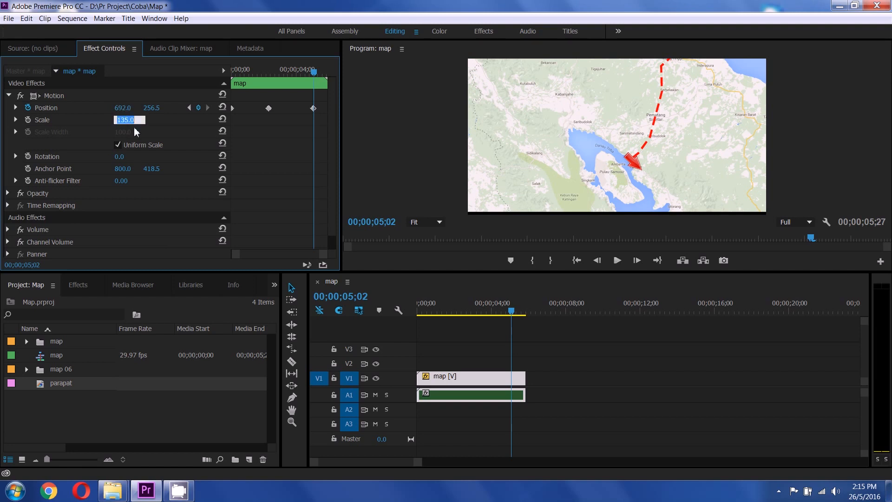
{"action": "type", "text": "144"}
{"action": "key", "text": "Return"}
{"action": "left_click", "coordinate": [28, 120]}
Step: Set the vertical position to 624.5 at the sequence start, delete the Scale keyframes, and play the result
{"action": "key", "text": "Home"}
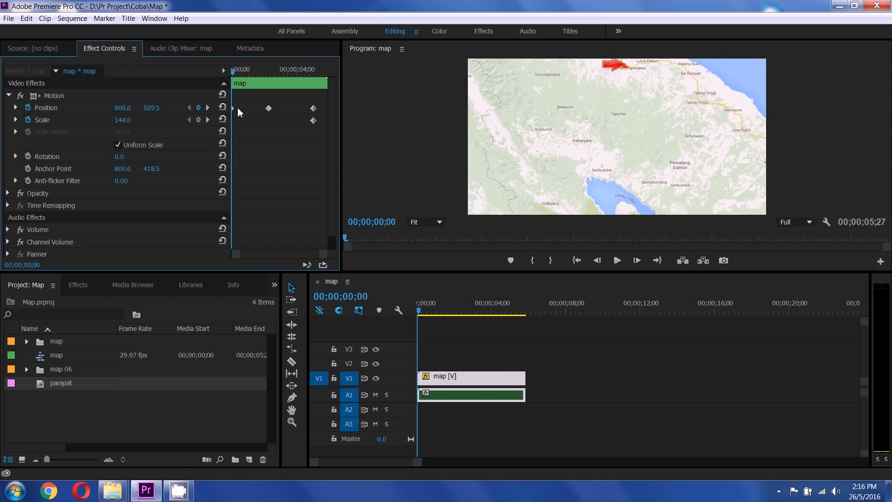
{"action": "mouse_move", "coordinate": [158, 110]}
{"action": "left_mouse_down"}
{"action": "mouse_move", "coordinate": [213, 87]}
{"action": "mouse_move", "coordinate": [158, 55]}
{"action": "mouse_move", "coordinate": [159, 112]}
{"action": "left_mouse_up"}
{"action": "left_click", "coordinate": [28, 119]}
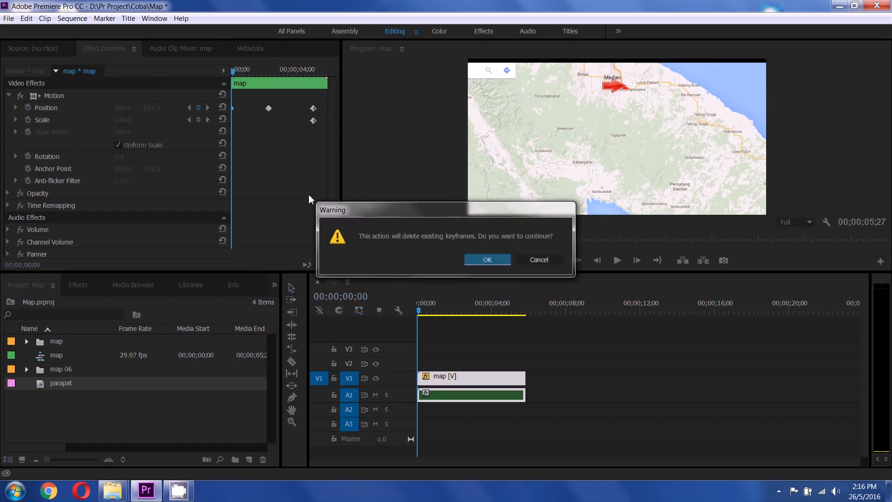
{"action": "left_click", "coordinate": [476, 261]}
{"action": "left_click", "coordinate": [617, 260]}
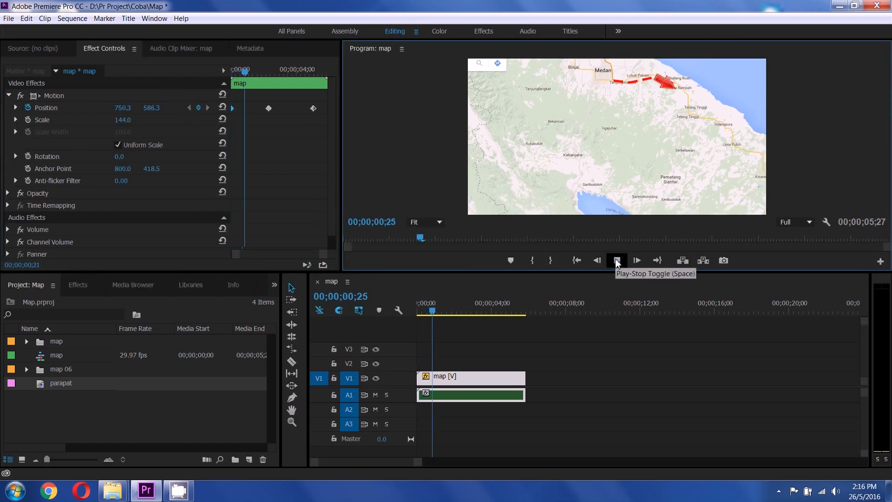